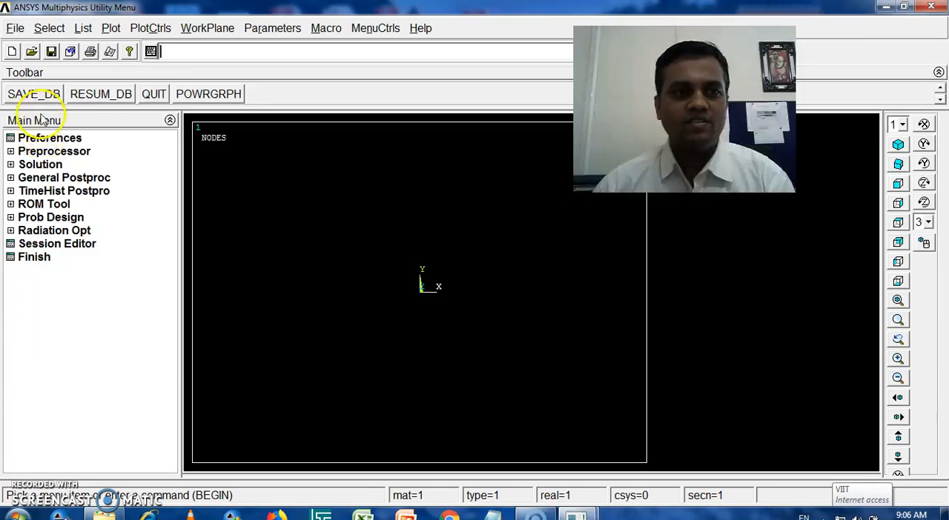
# Step: Filter the interface preferences to the Structural discipline with the h-Method
pyautogui.click(46, 139)
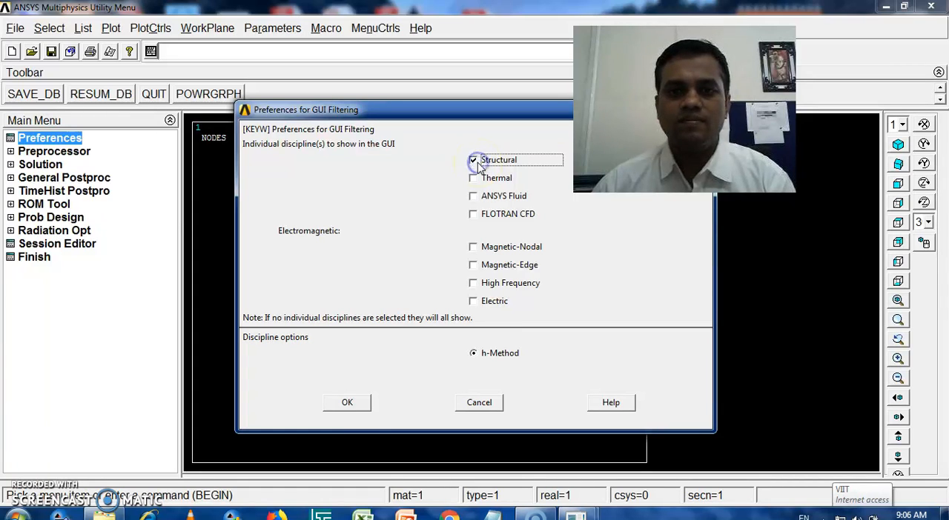
pyautogui.click(337, 401)
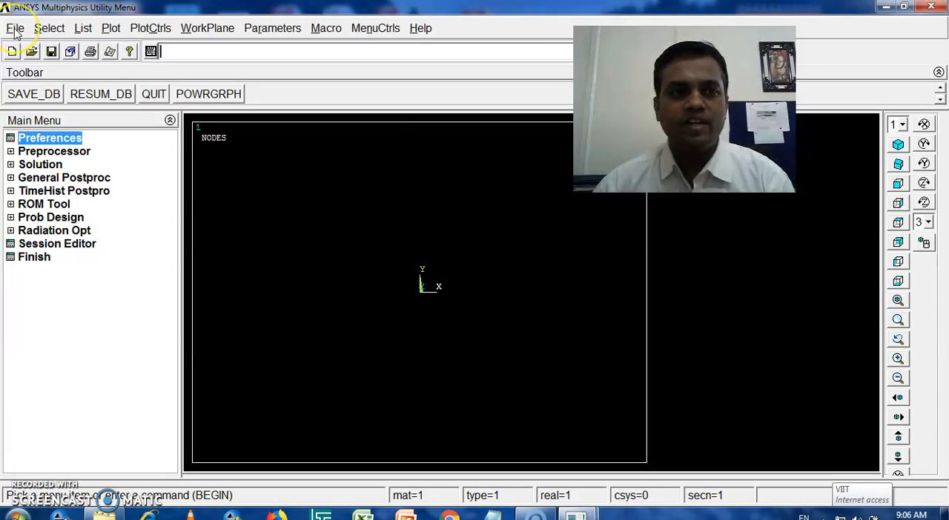
# Step: Start reading an input file and browse on drive e: to the Ansys\ANSYS Inc\v145\ansys folder
pyautogui.click(16, 29)
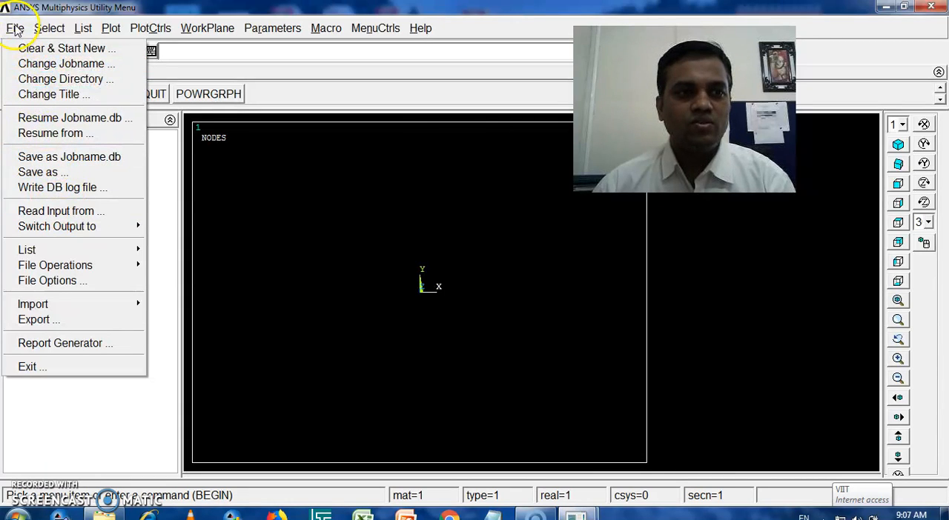
pyautogui.click(61, 211)
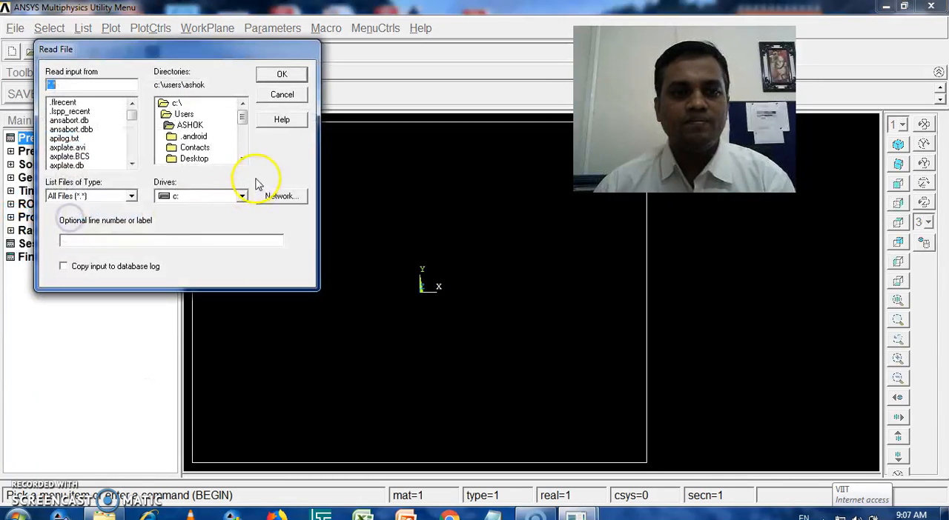
pyautogui.click(189, 196)
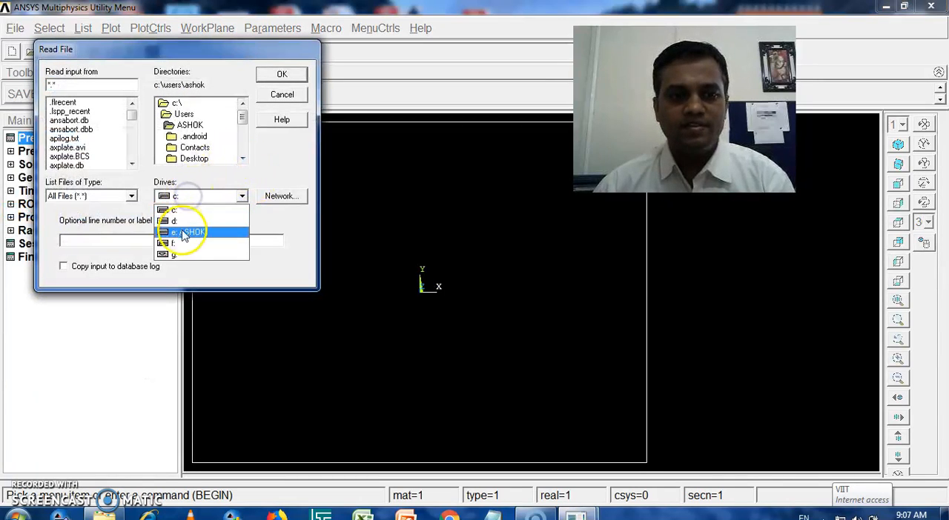
pyautogui.click(183, 234)
pyautogui.doubleClick(185, 115)
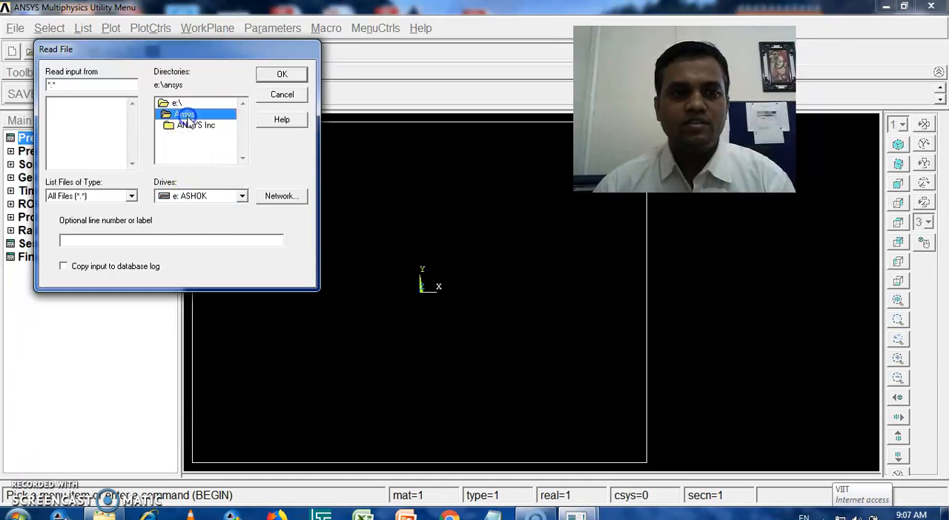
pyautogui.doubleClick(194, 126)
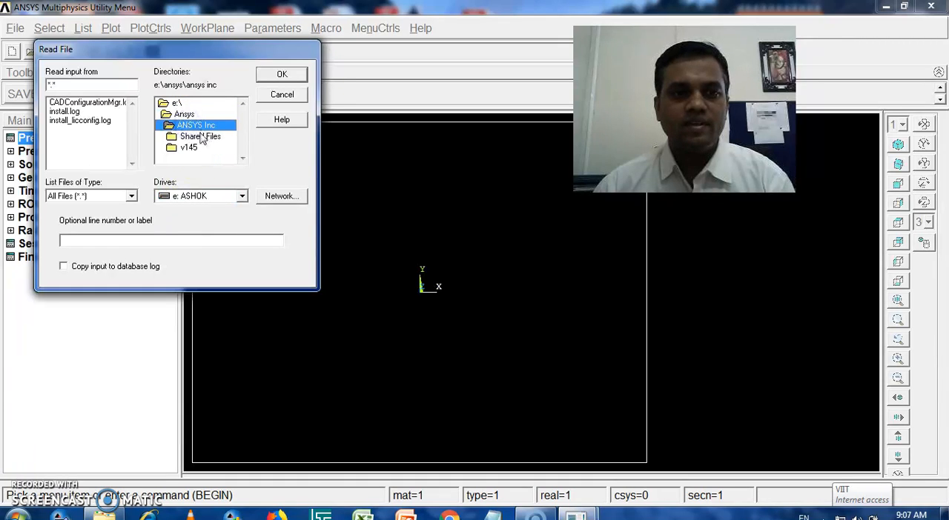
pyautogui.doubleClick(189, 147)
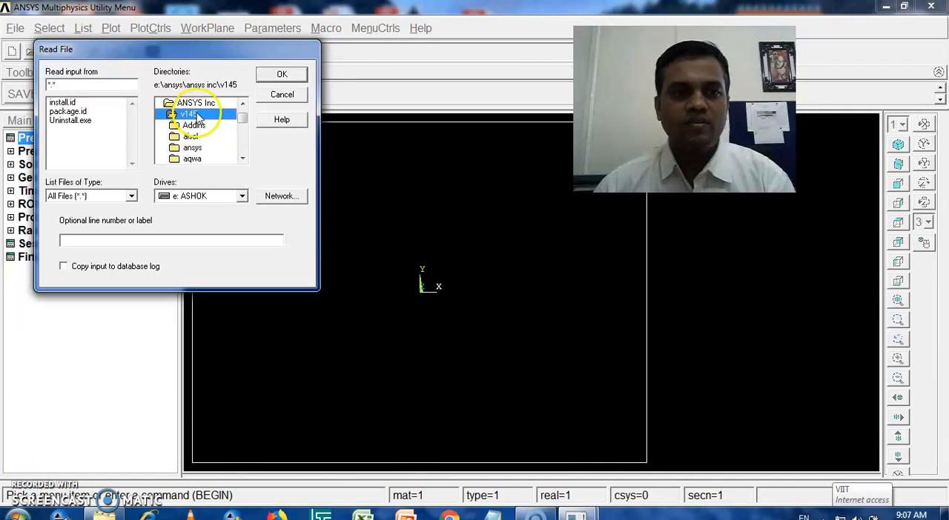
pyautogui.click(194, 149)
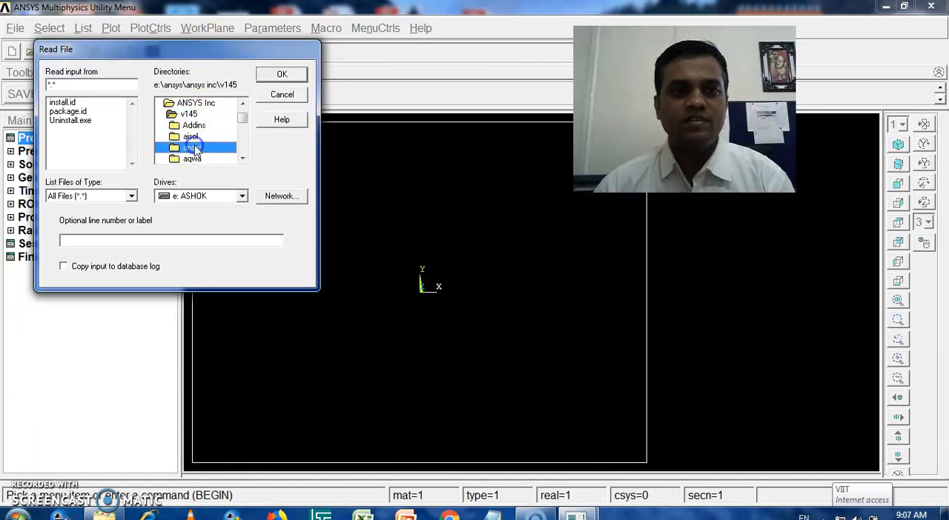
pyautogui.doubleClick(194, 149)
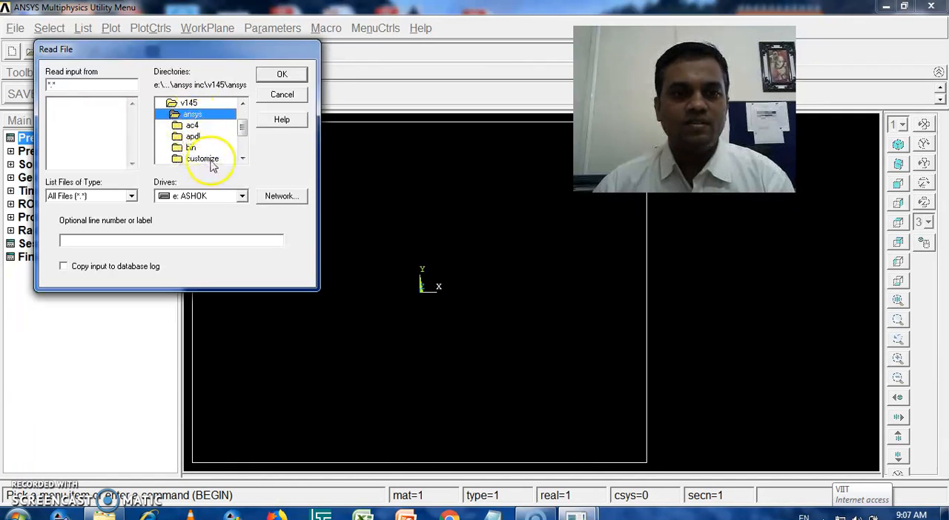
# Step: Read in the wing.inp model from the data\models subfolder
pyautogui.click(242, 158)
pyautogui.click(242, 159)
pyautogui.click(194, 148)
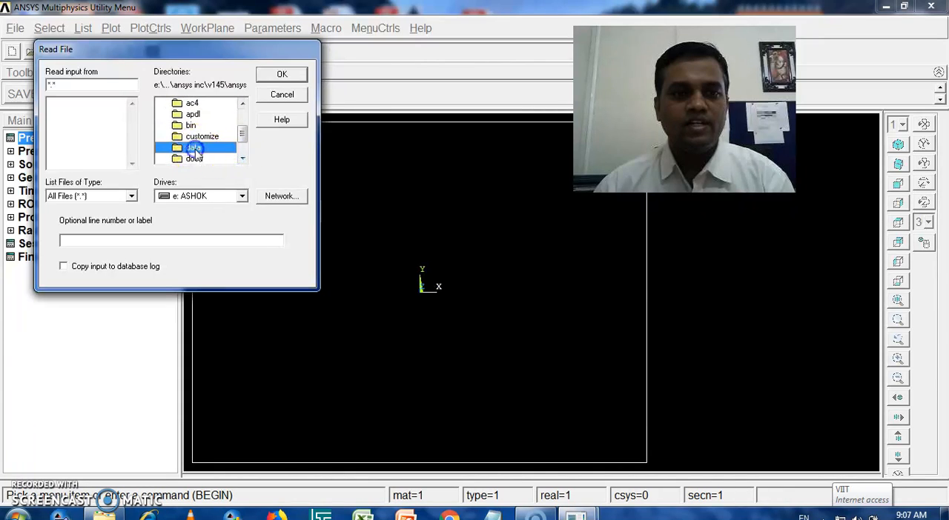
pyautogui.doubleClick(194, 149)
pyautogui.doubleClick(199, 138)
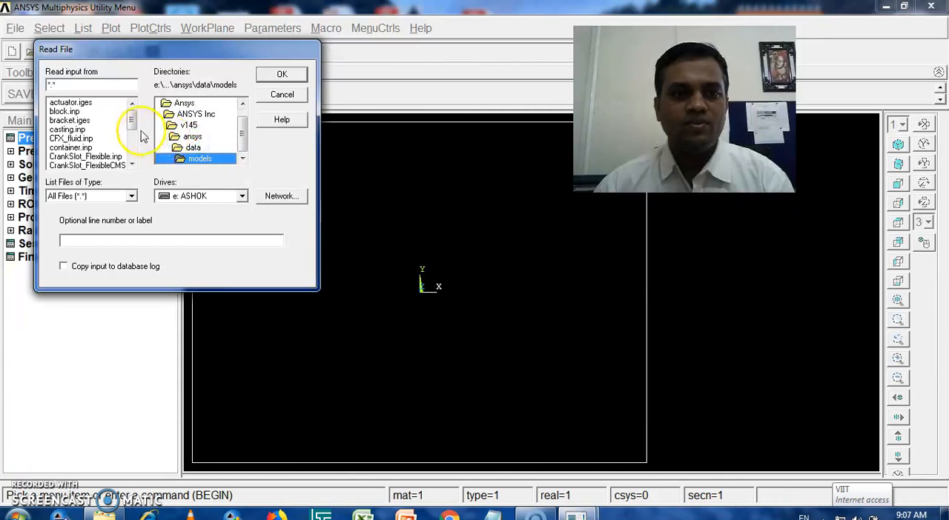
pyautogui.moveTo(132, 120); pyautogui.dragTo(133, 176)
pyautogui.click(64, 166)
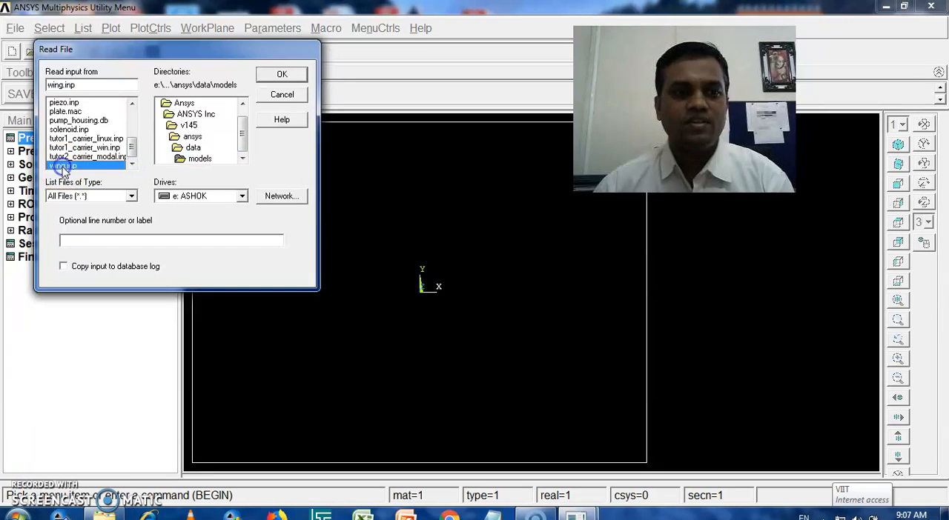
pyautogui.click(288, 74)
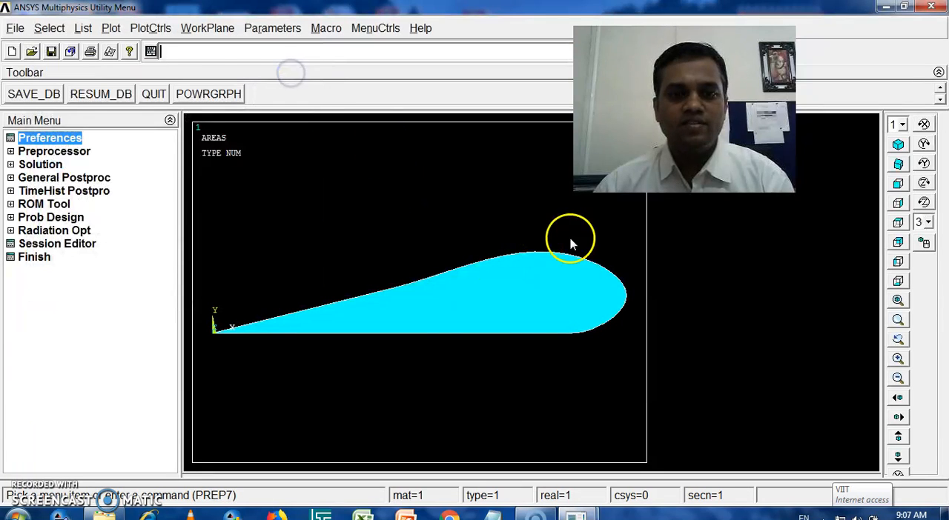
pyautogui.click(593, 292)
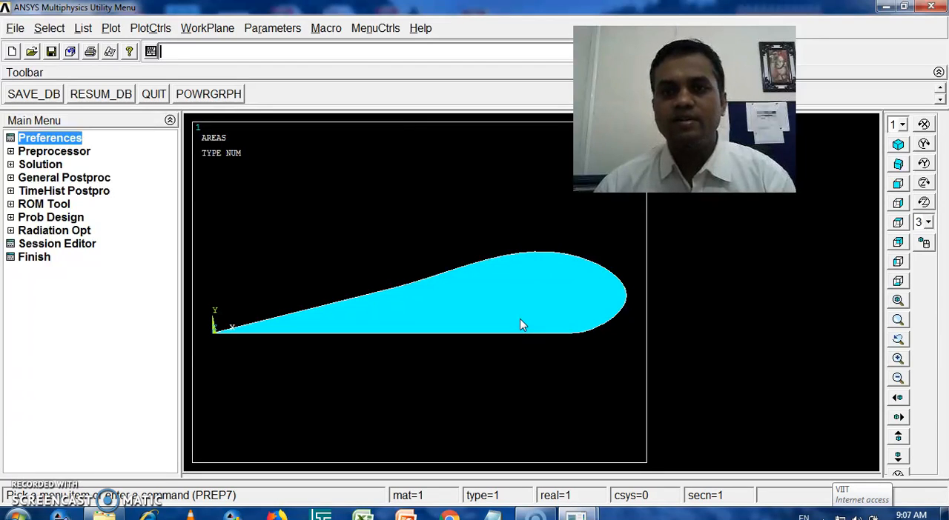
# Step: Add the Solid Quad 4 node 182 element as element type 1
pyautogui.click(11, 153)
pyautogui.click(24, 165)
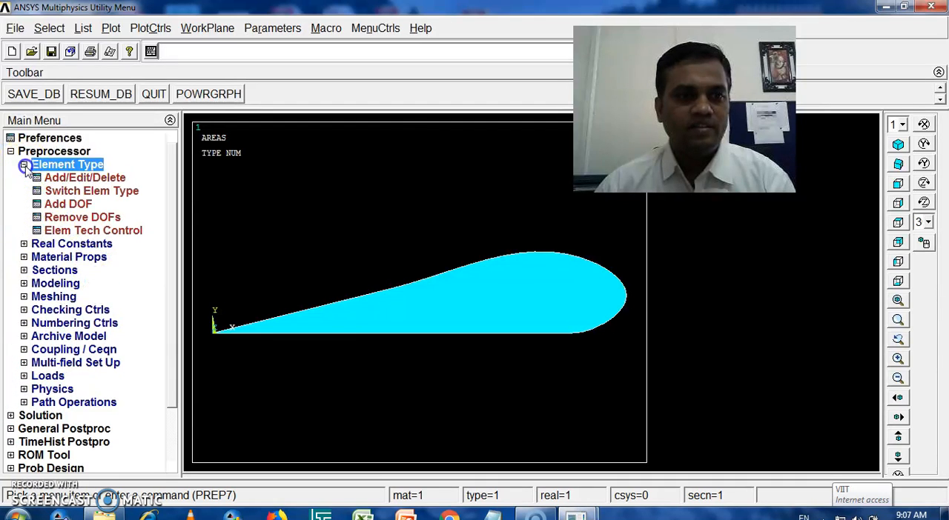
pyautogui.click(78, 178)
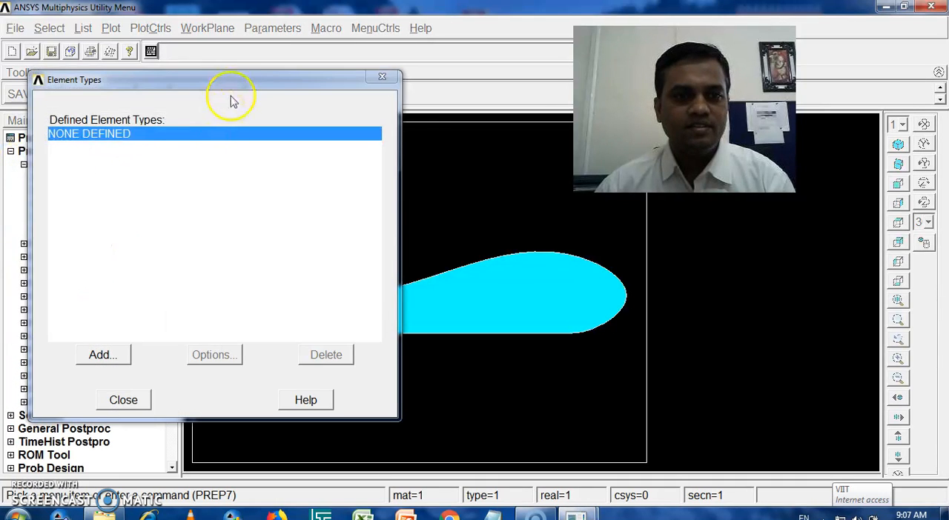
pyautogui.moveTo(239, 84); pyautogui.dragTo(259, 16)
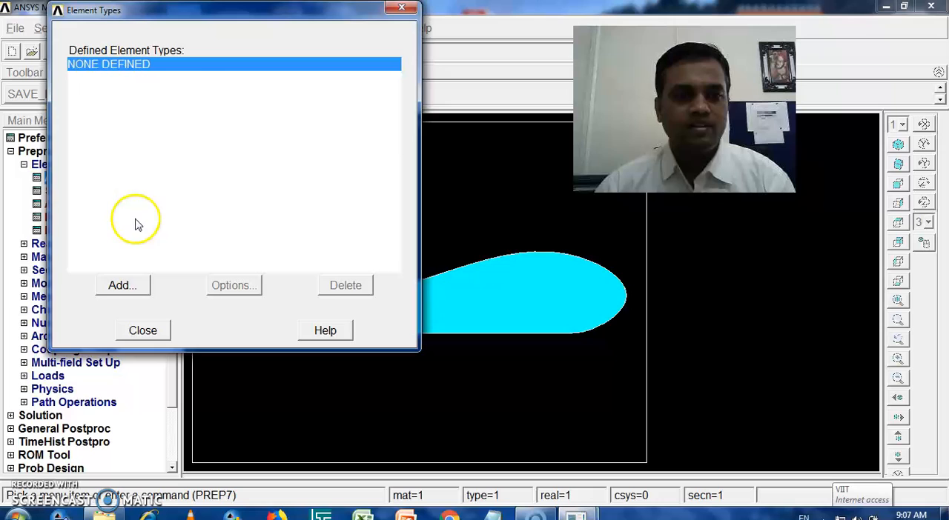
pyautogui.click(123, 284)
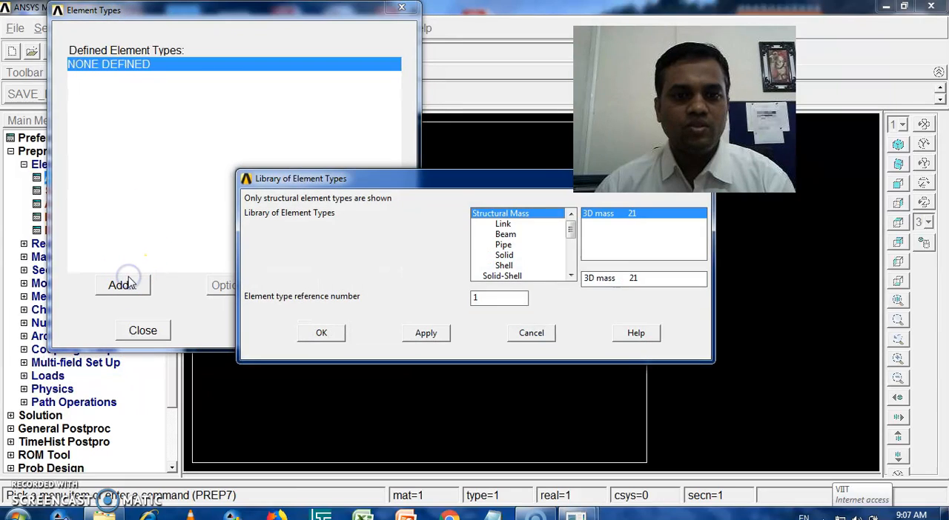
pyautogui.click(511, 256)
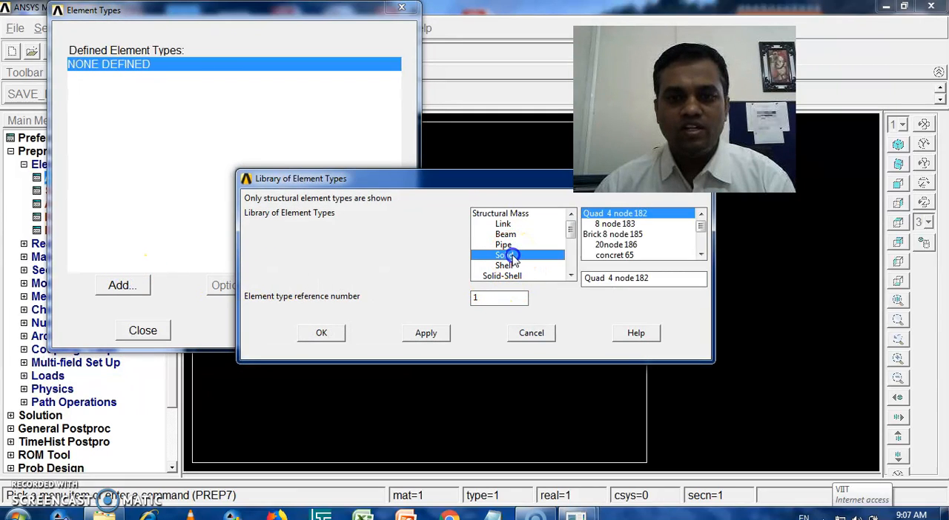
pyautogui.click(612, 234)
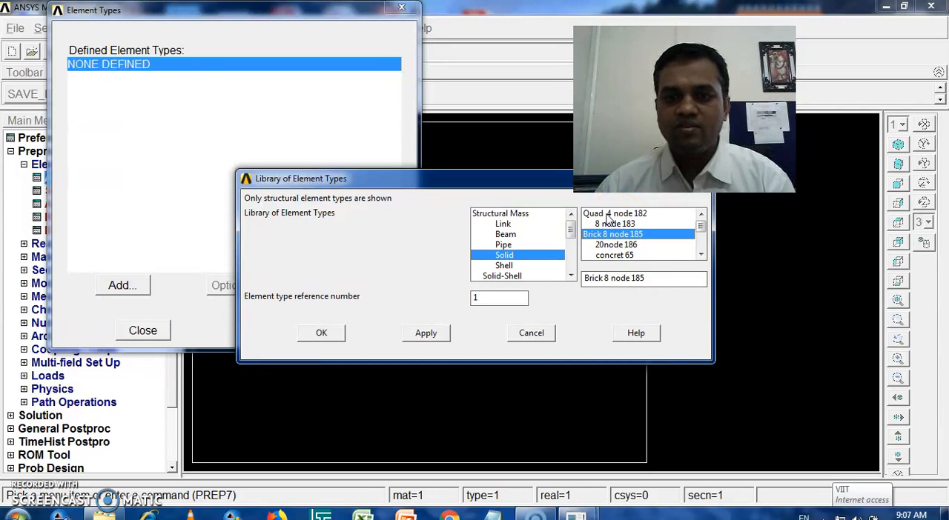
pyautogui.click(608, 215)
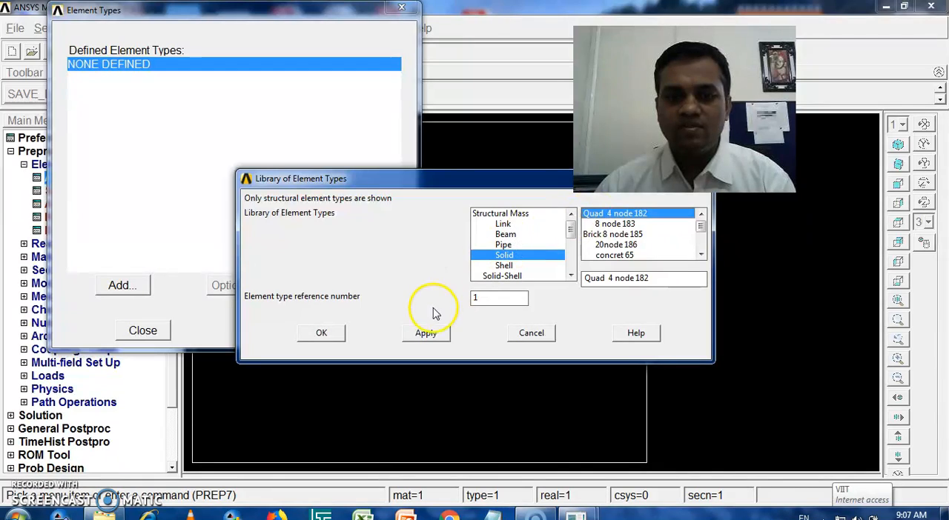
pyautogui.click(426, 334)
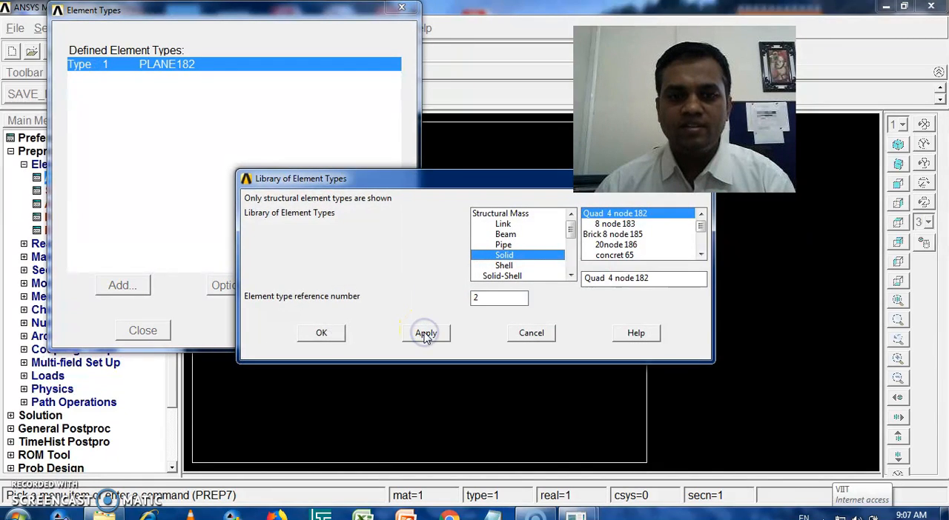
# Step: Add the Solid Brick 8 node 185 element as element type 2 and finish the element type definition
pyautogui.click(606, 234)
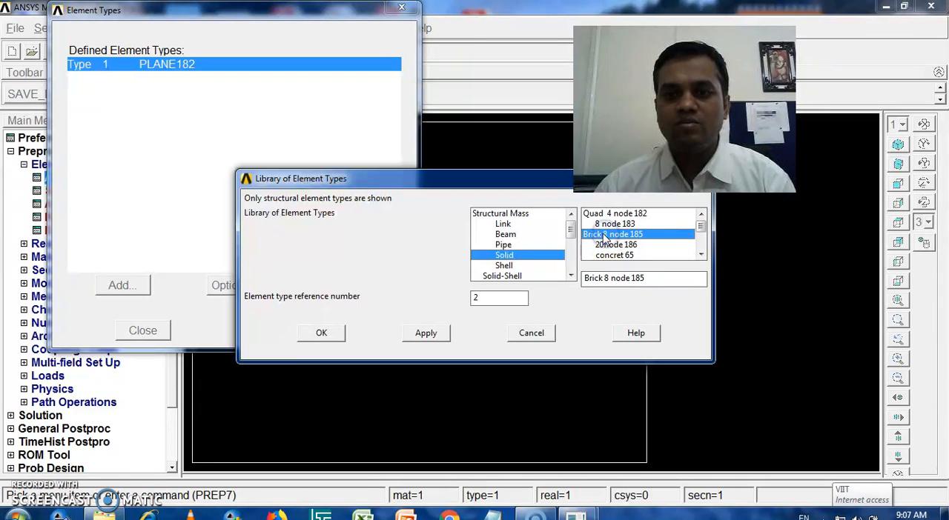
pyautogui.click(324, 332)
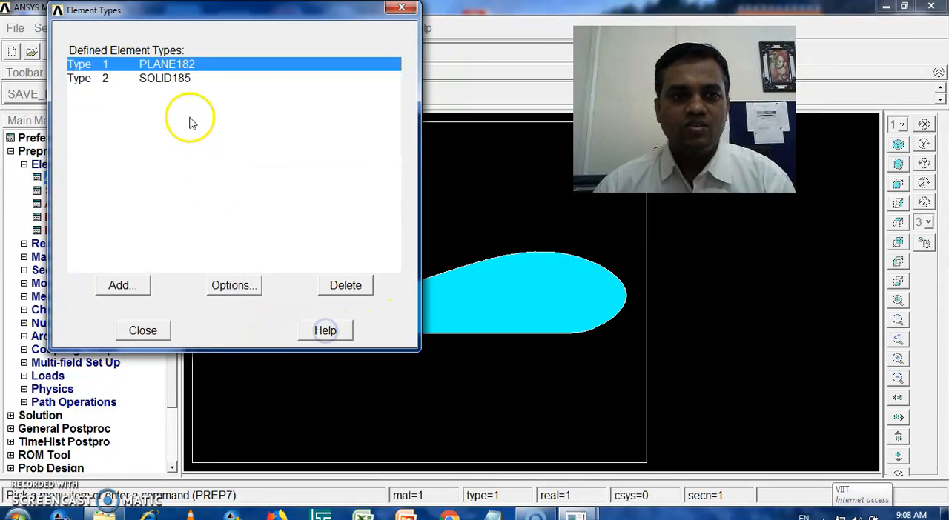
pyautogui.click(144, 332)
pyautogui.click(24, 164)
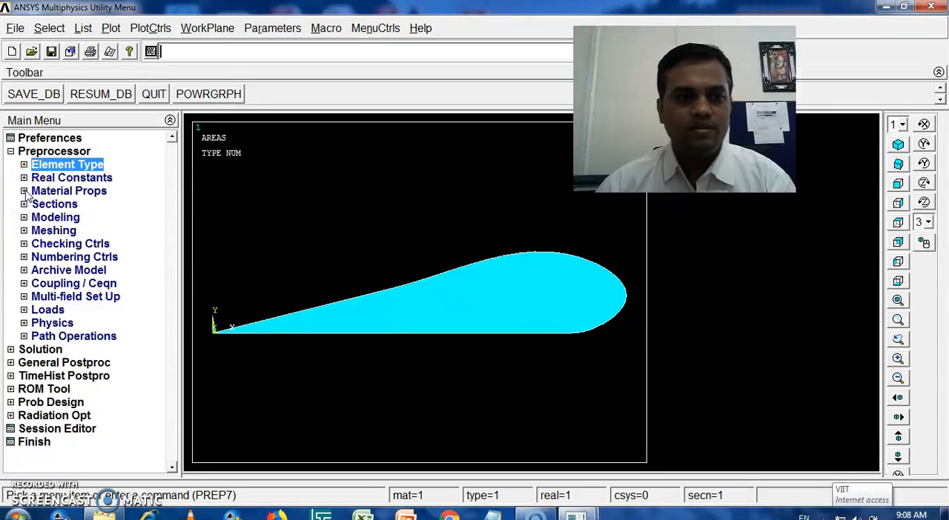
# Step: Define a structural linear elastic isotropic material for material model 1 with EX 38000 and PRXY 0.3
pyautogui.click(24, 191)
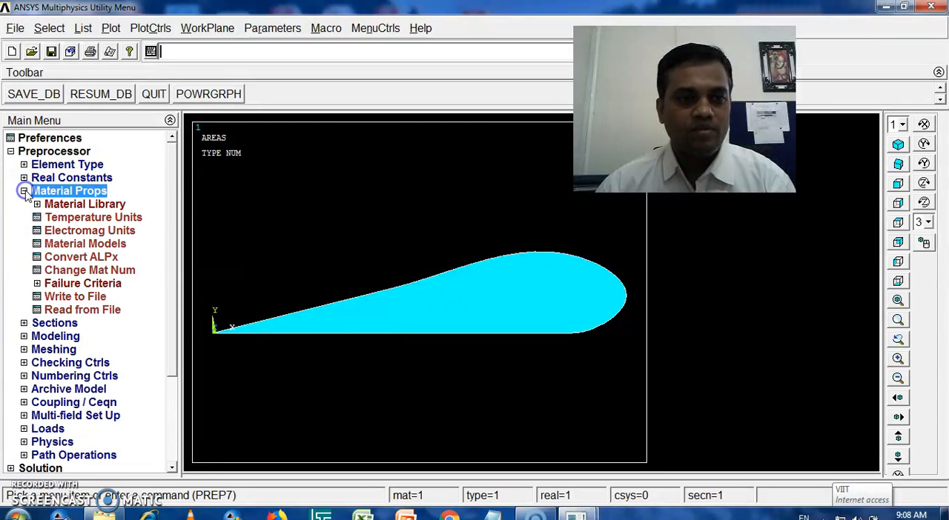
pyautogui.doubleClick(71, 245)
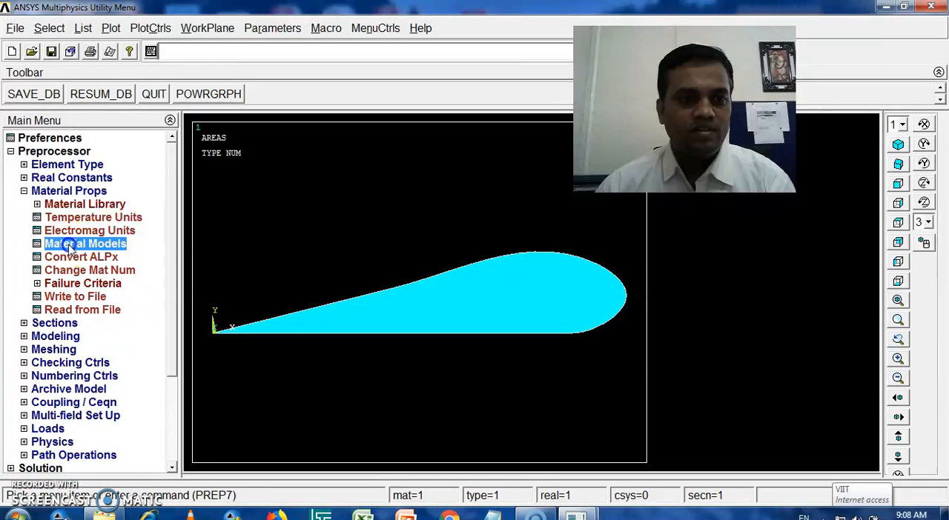
pyautogui.doubleClick(493, 236)
pyautogui.doubleClick(514, 251)
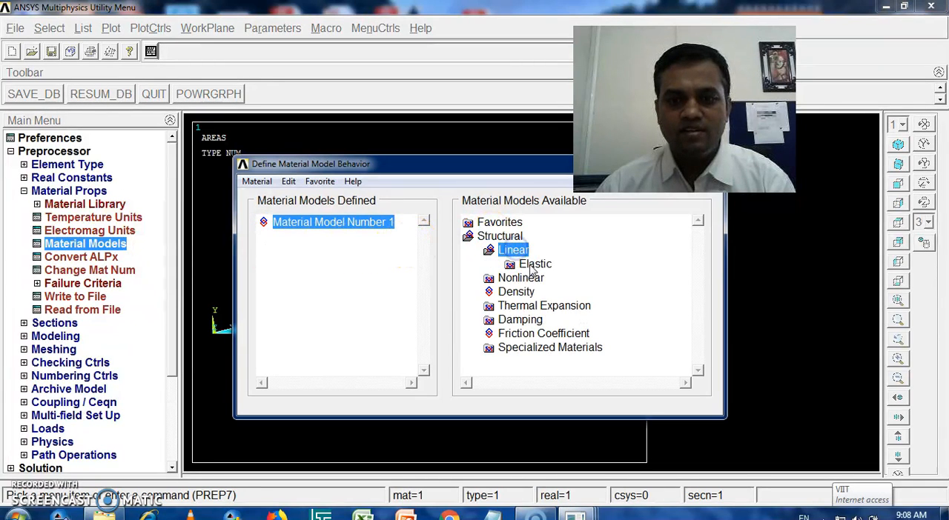
pyautogui.doubleClick(534, 264)
pyautogui.doubleClick(557, 278)
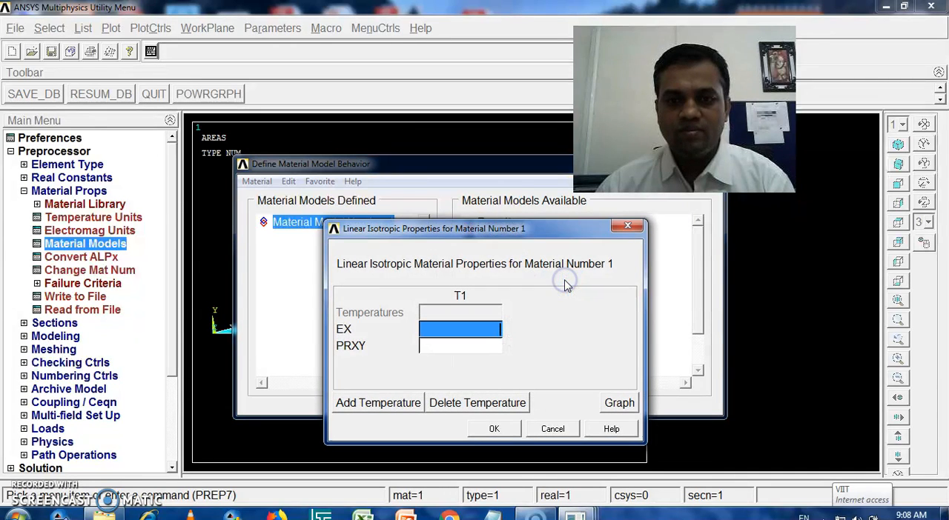
pyautogui.moveTo(493, 230); pyautogui.dragTo(415, 77)
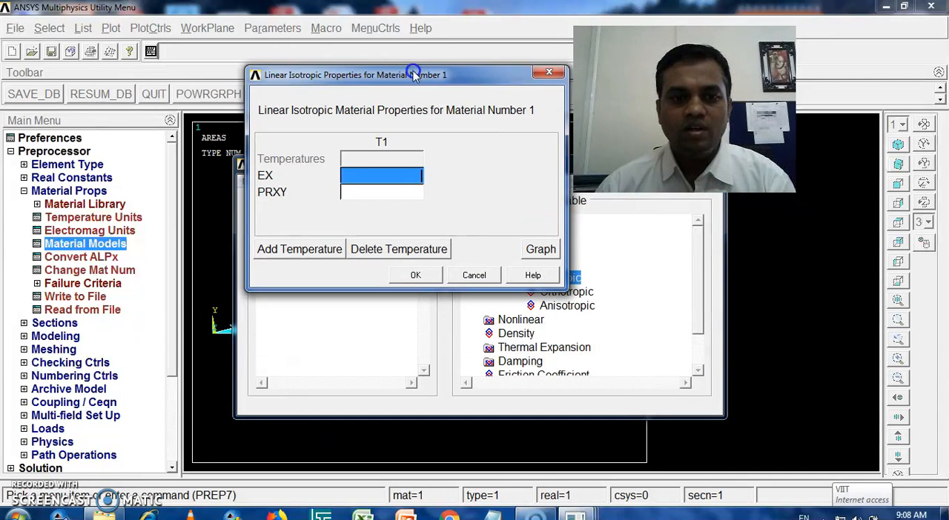
pyautogui.write('38000')
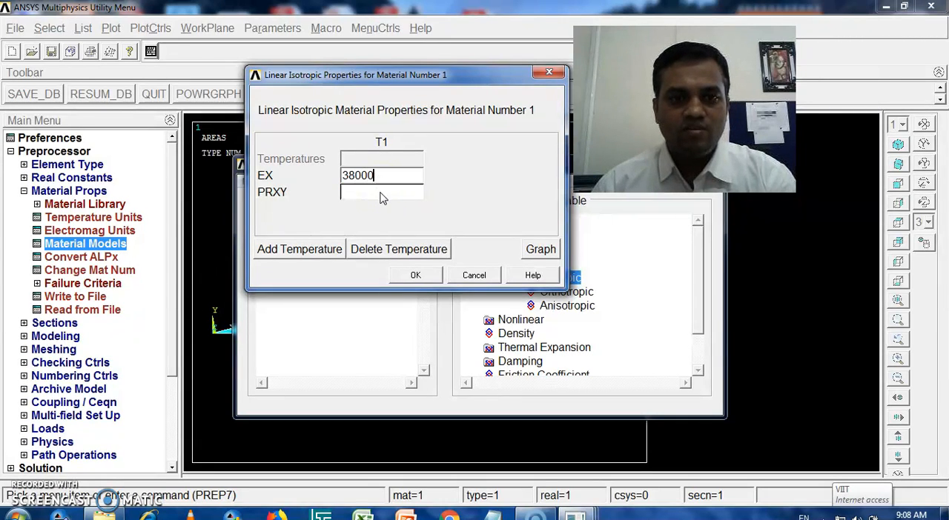
pyautogui.press('Tab')
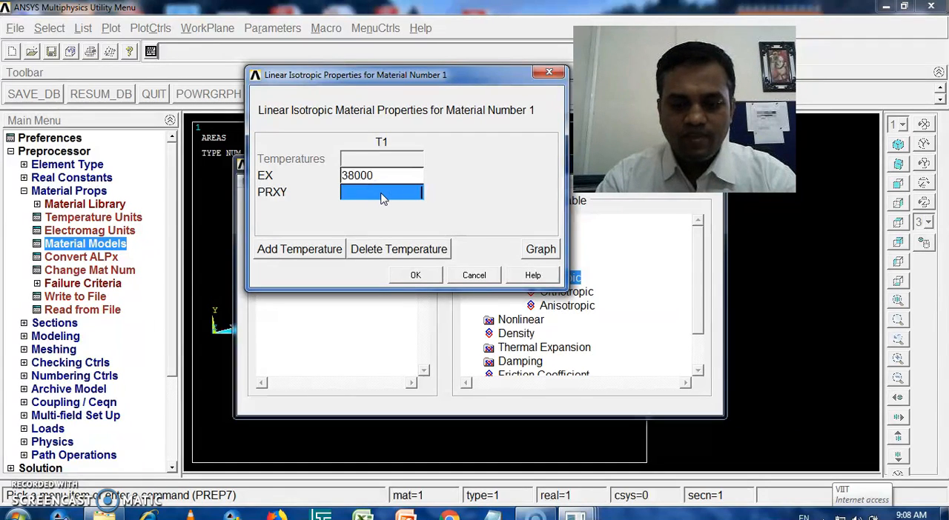
pyautogui.write('0.3')
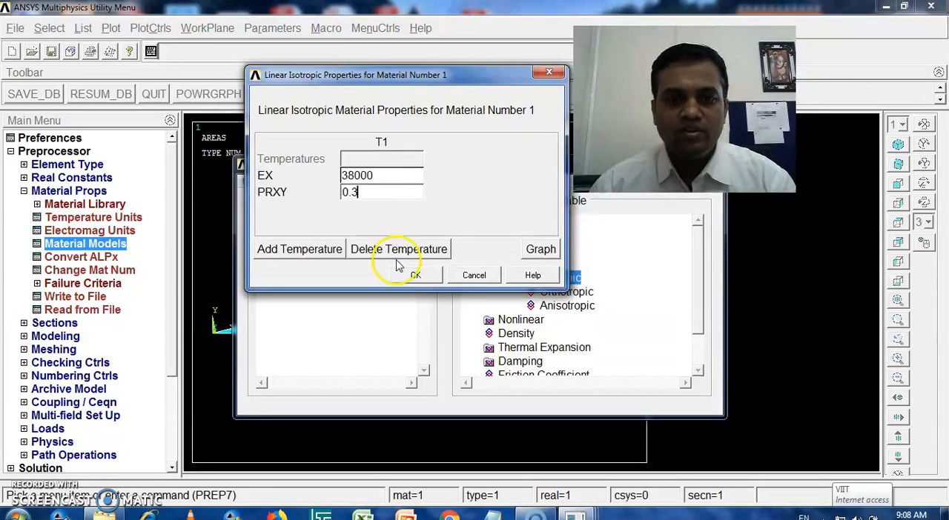
pyautogui.click(415, 275)
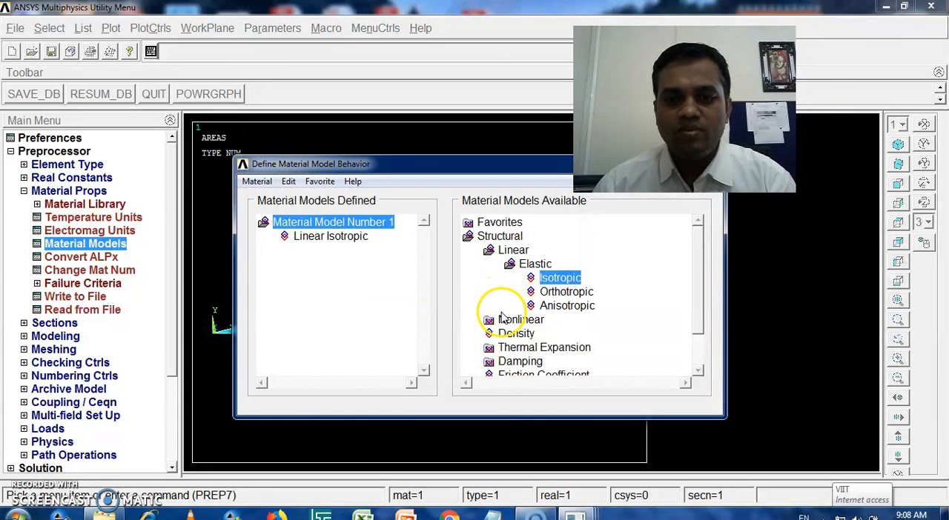
# Step: Add a density of 8.3e-5 to material model 1 and finish the material definition
pyautogui.click(510, 335)
pyautogui.doubleClick(510, 335)
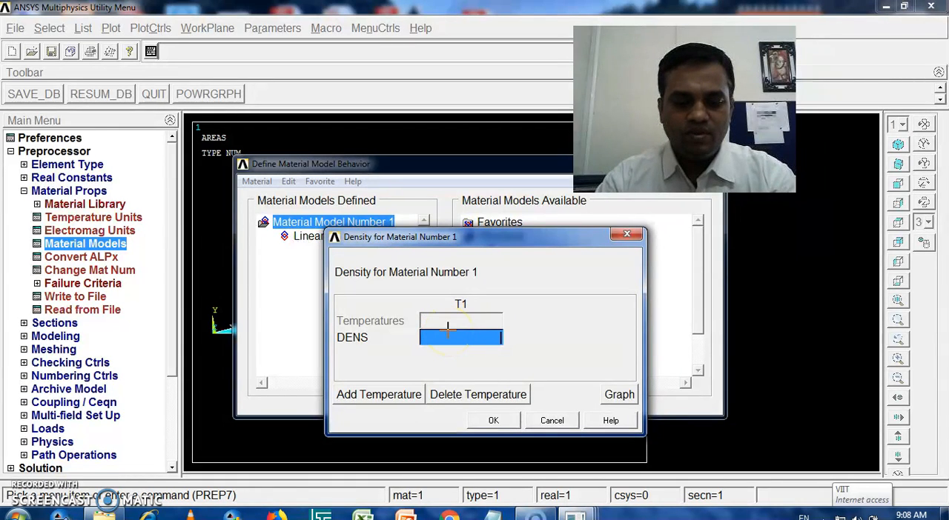
pyautogui.write('8')
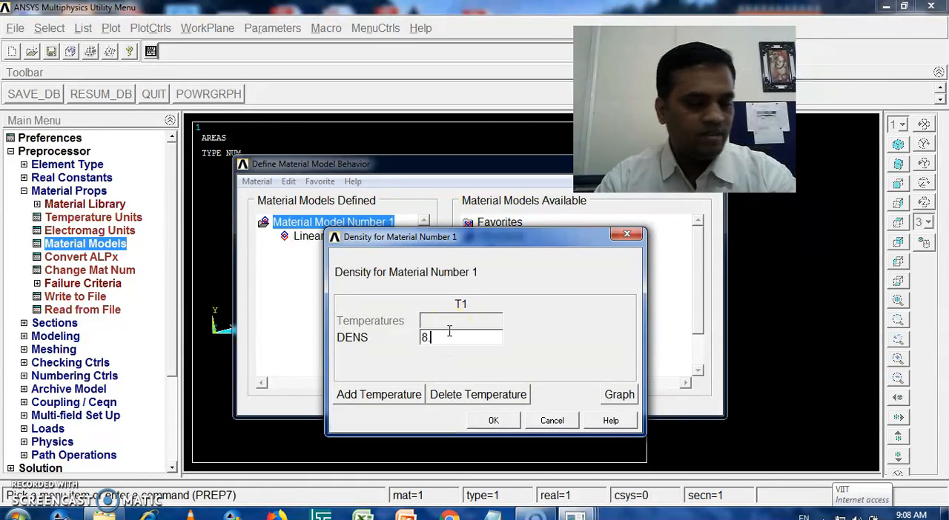
pyautogui.write('.3e-5')
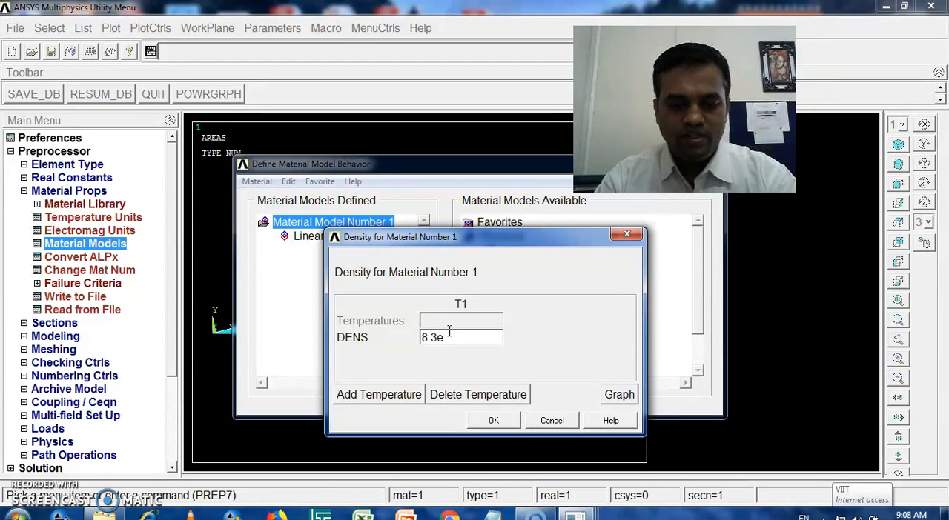
pyautogui.click(493, 420)
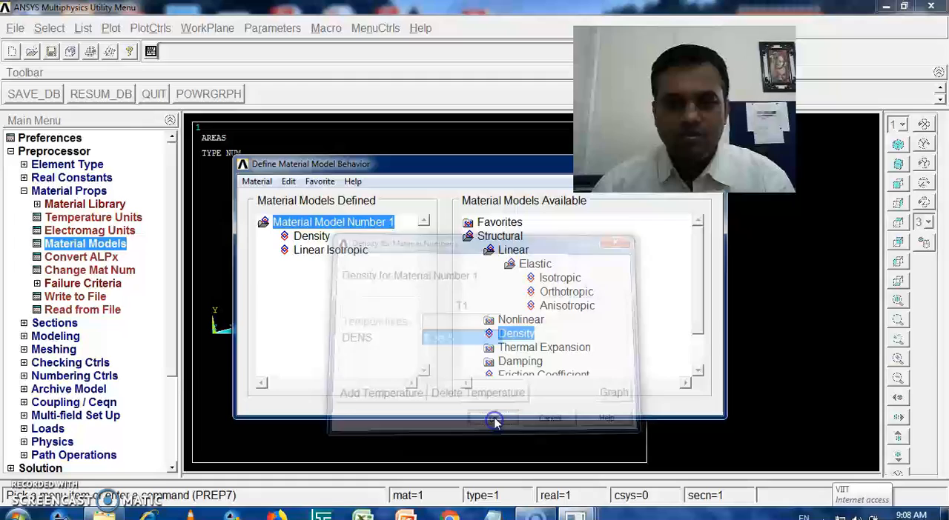
pyautogui.click(265, 183)
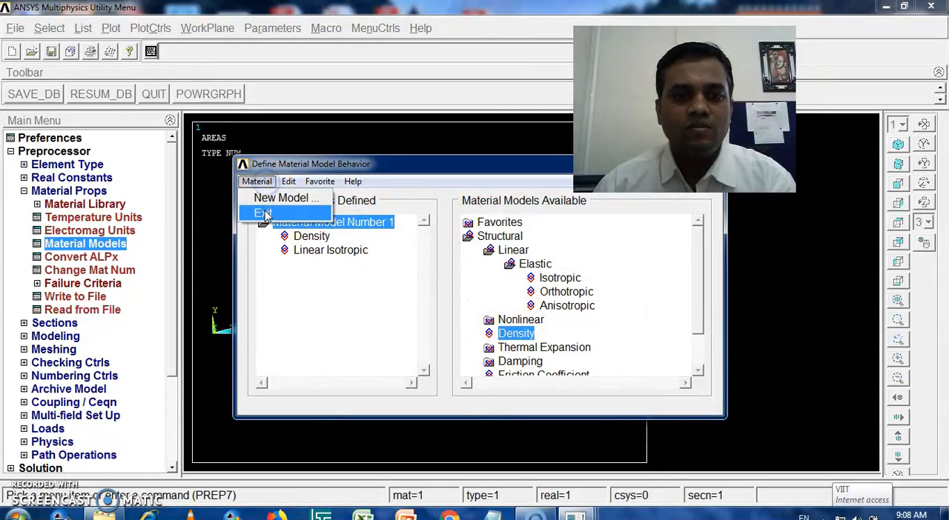
pyautogui.click(263, 210)
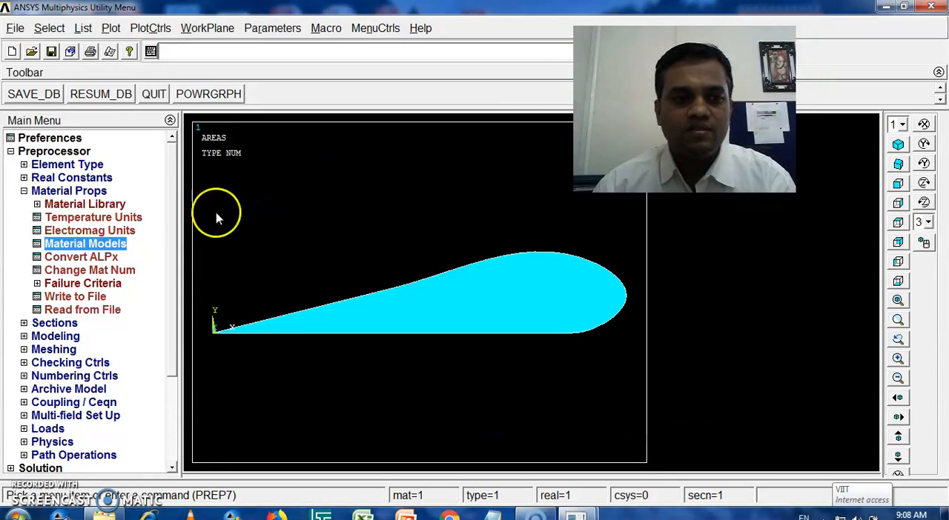
pyautogui.click(24, 191)
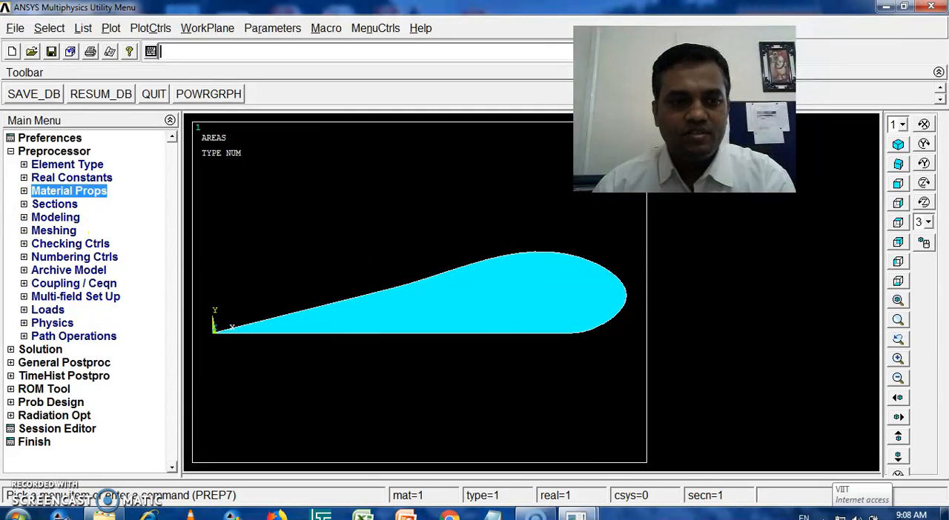
# Step: Set the global element size in the MeshTool to an edge length of 0.25 with 10 element divisions
pyautogui.click(24, 231)
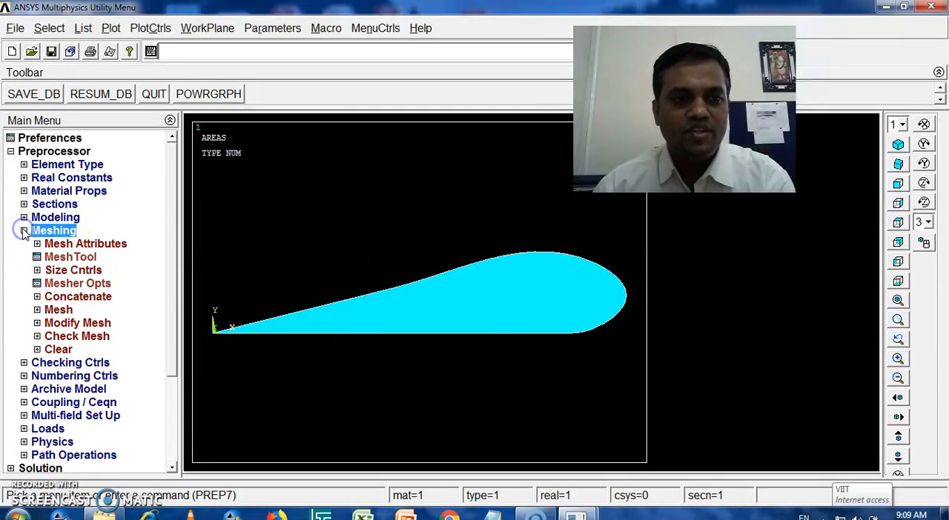
pyautogui.click(60, 257)
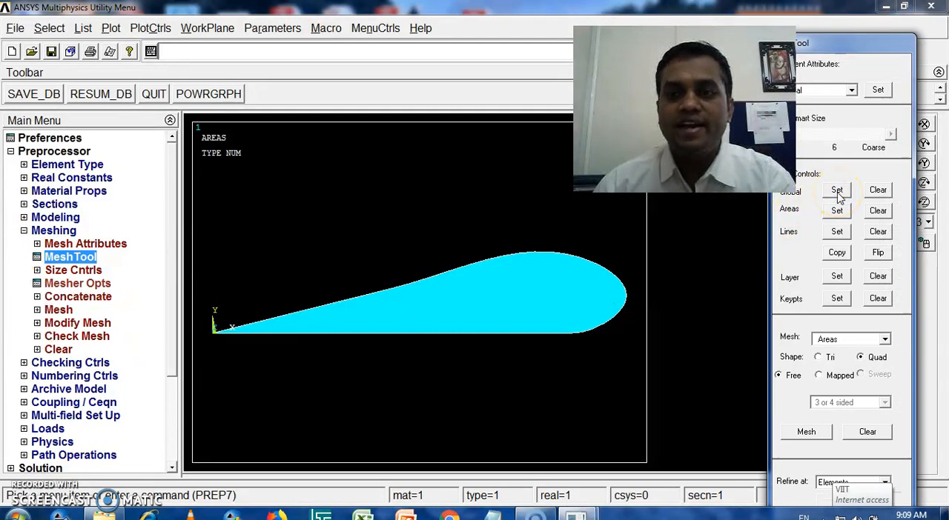
pyautogui.click(810, 45)
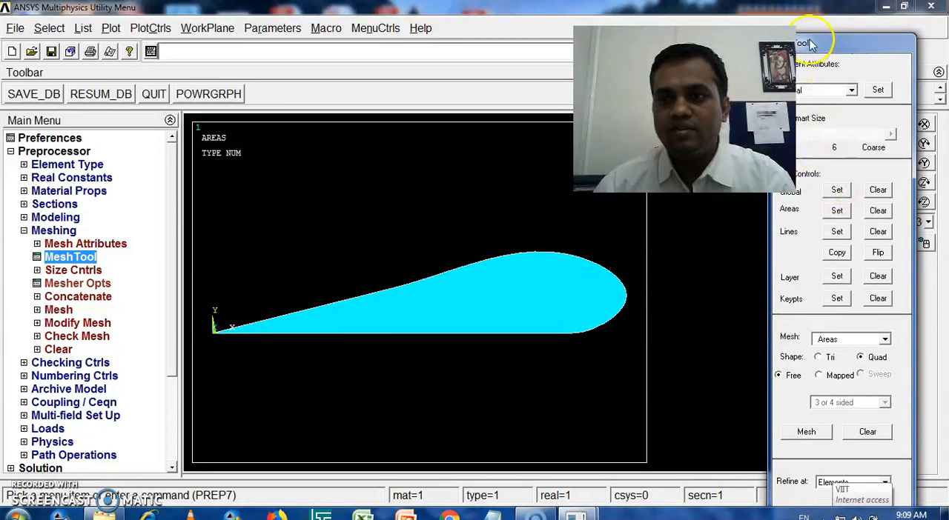
pyautogui.click(837, 190)
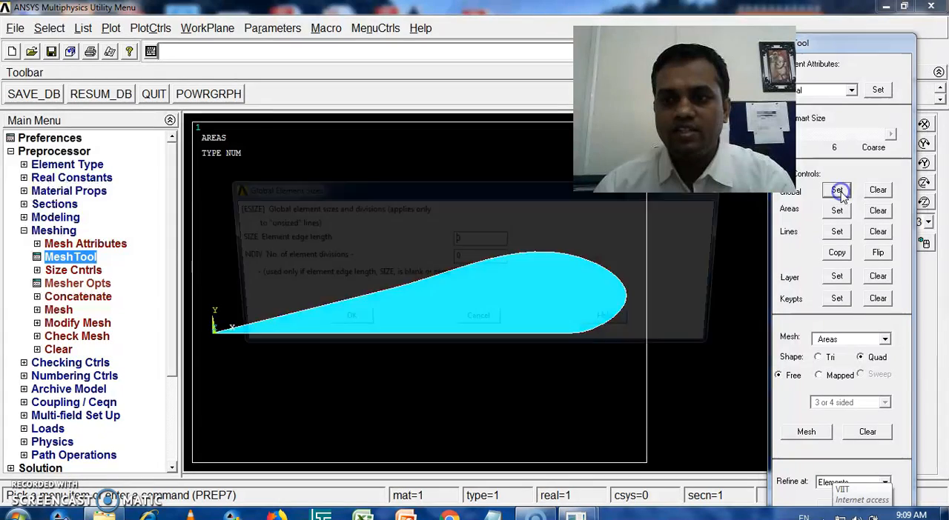
pyautogui.moveTo(487, 237); pyautogui.dragTo(429, 237)
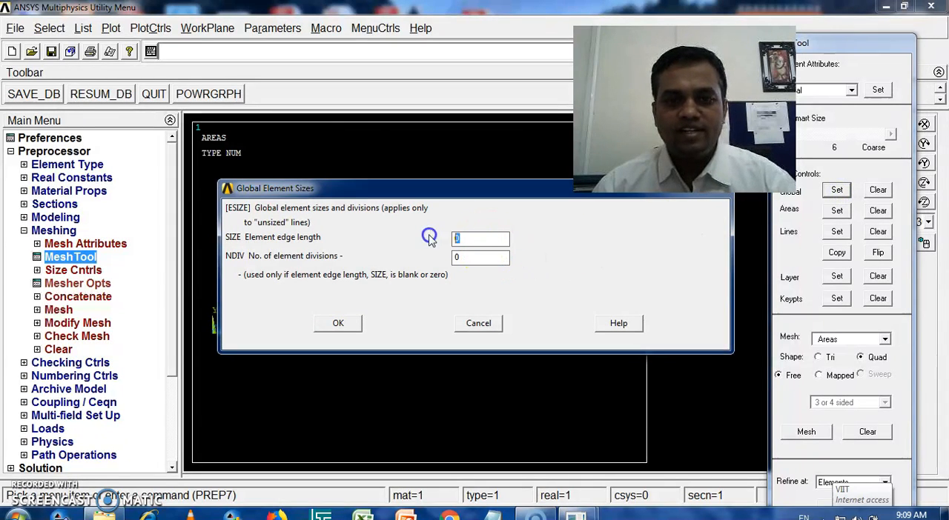
pyautogui.write('0.25')
pyautogui.moveTo(474, 257); pyautogui.dragTo(440, 258)
pyautogui.write('1')
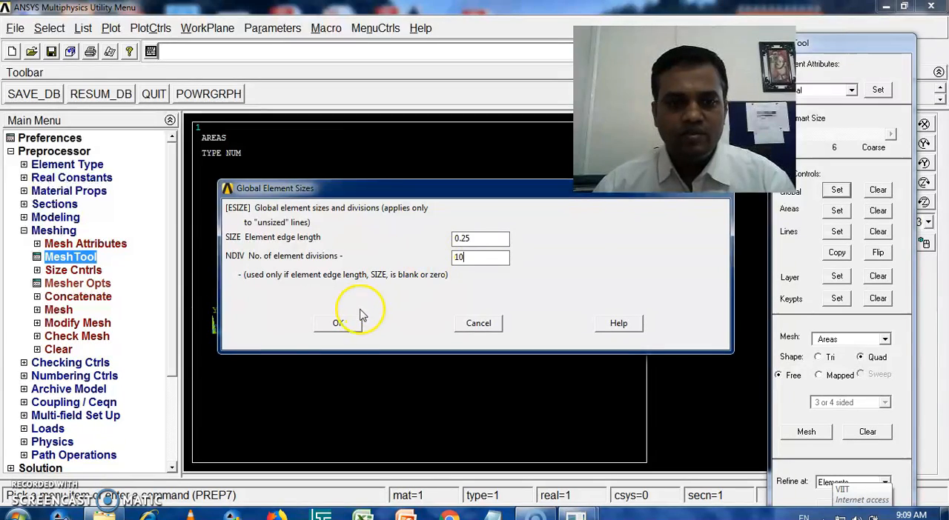
pyautogui.click(338, 326)
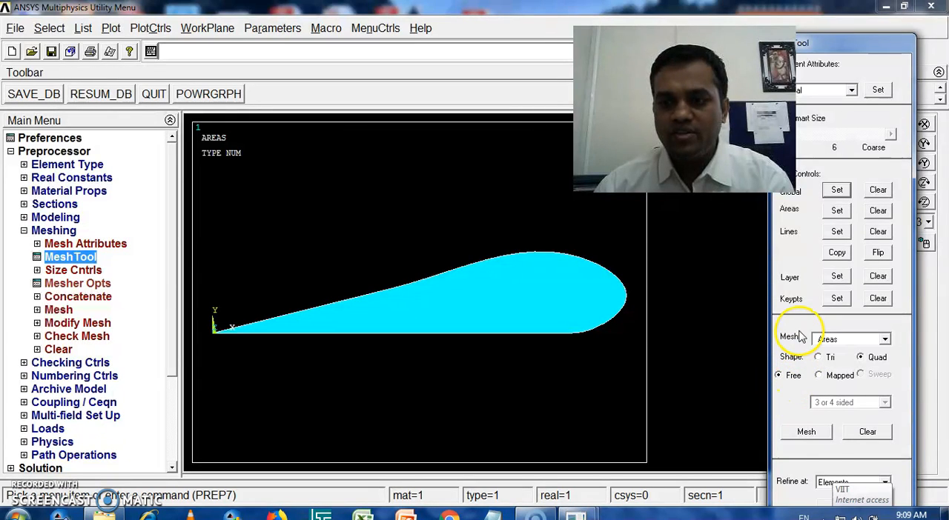
# Step: Mesh all areas of the airfoil section with free quad elements and dismiss the shape warning
pyautogui.click(806, 431)
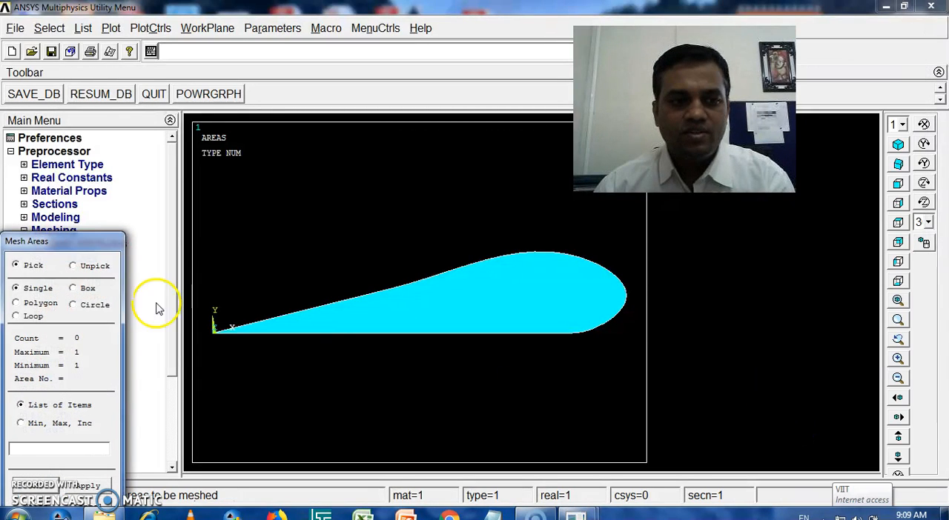
pyautogui.moveTo(111, 241); pyautogui.dragTo(189, 74)
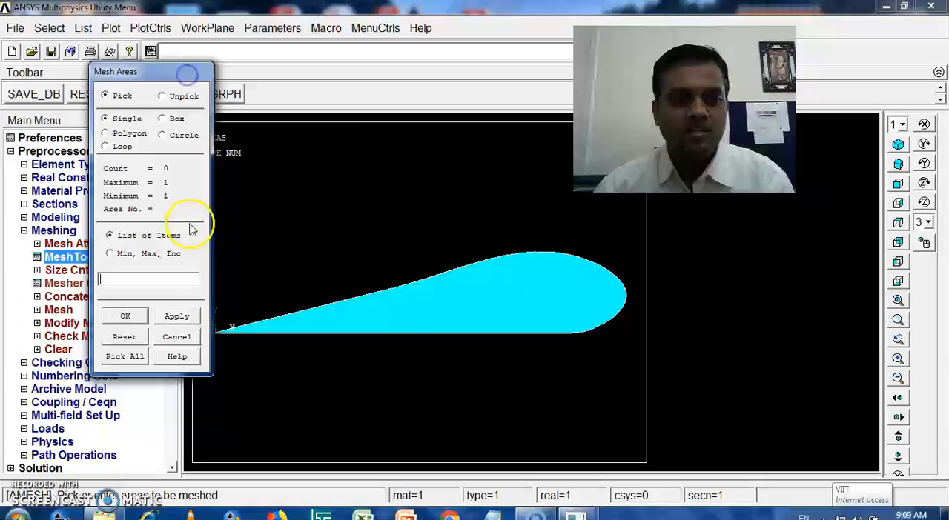
pyautogui.click(123, 358)
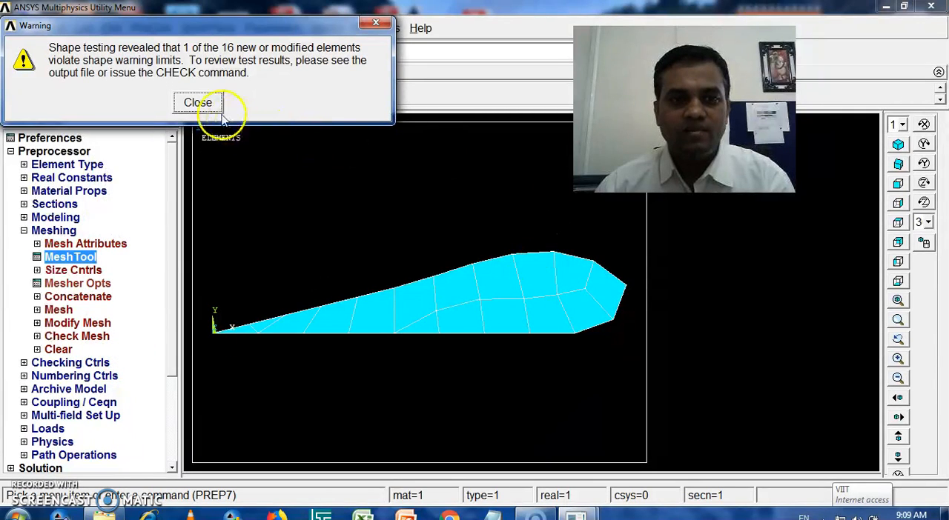
pyautogui.click(198, 104)
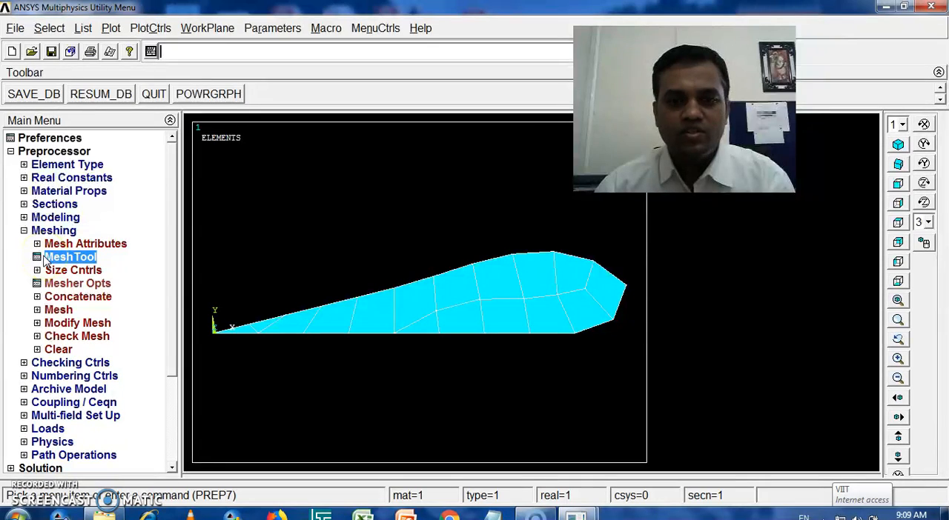
pyautogui.click(24, 230)
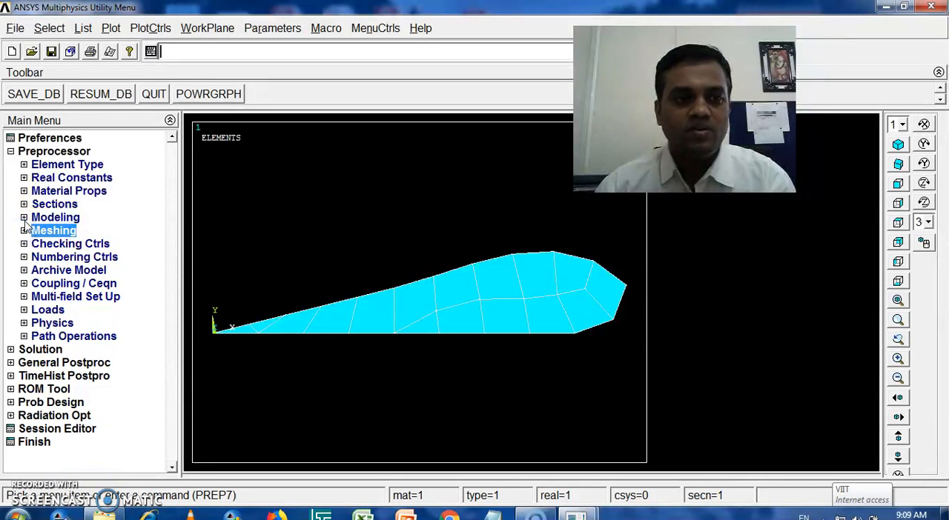
# Step: Set the element extrusion options to element type 2 SOLID185 with 10 element divisions
pyautogui.click(23, 218)
pyautogui.click(36, 244)
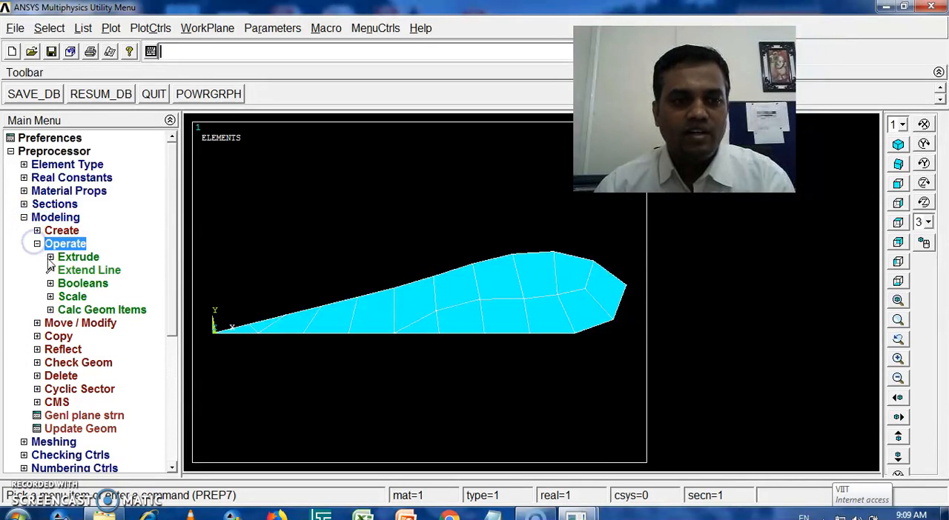
pyautogui.click(49, 257)
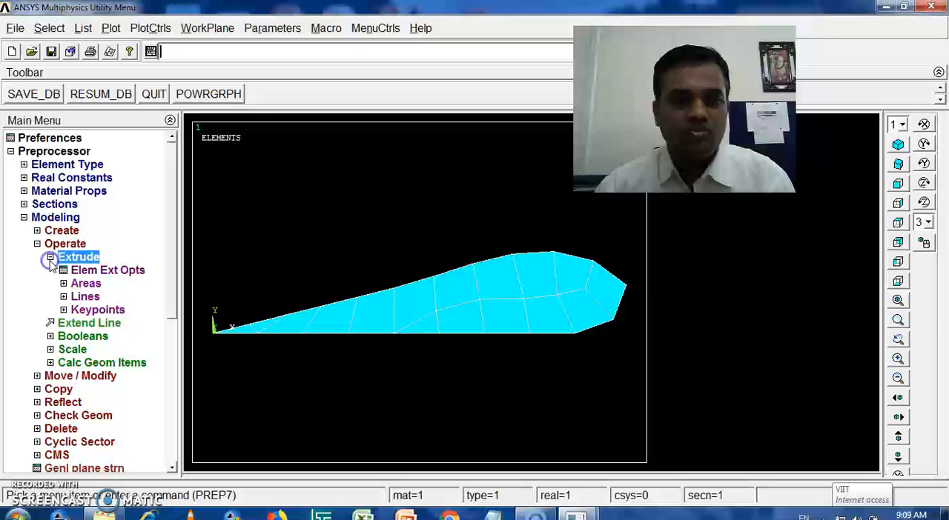
pyautogui.click(95, 271)
pyautogui.click(552, 138)
pyautogui.moveTo(508, 94); pyautogui.dragTo(330, 60)
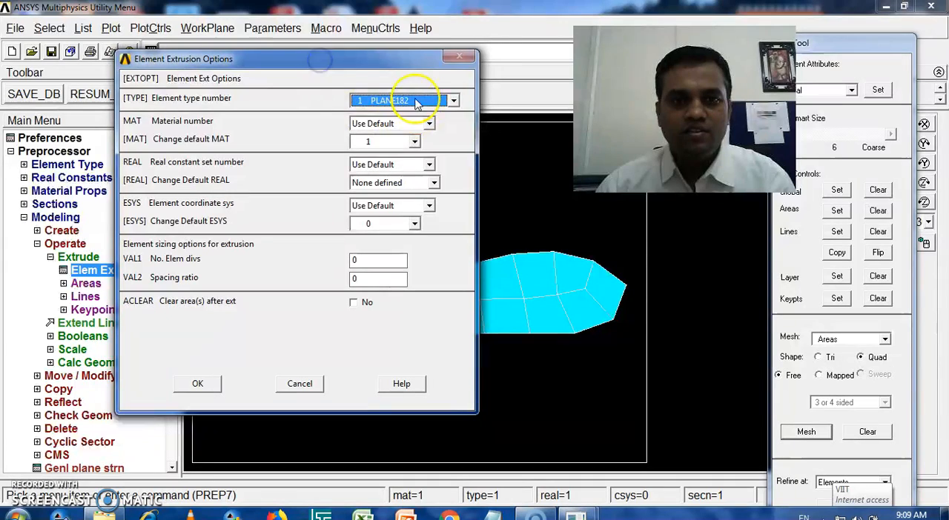
pyautogui.click(363, 104)
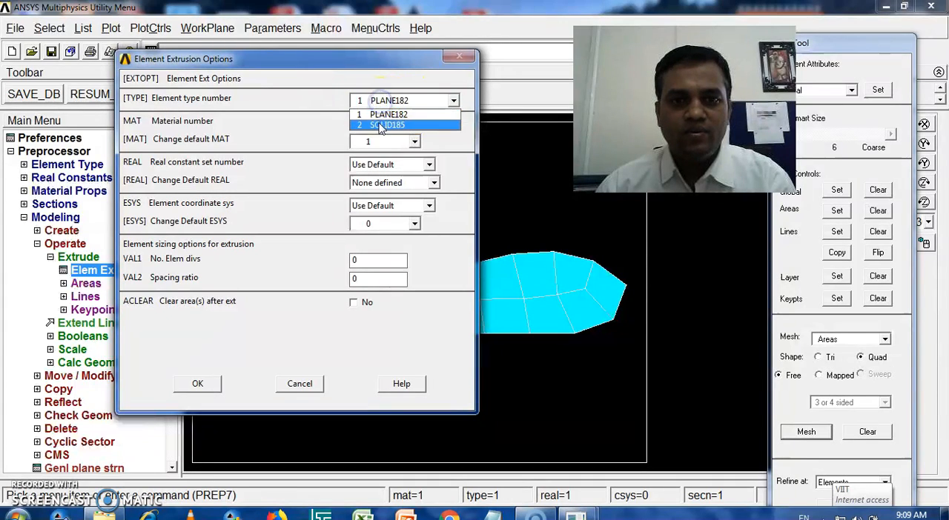
pyautogui.click(379, 125)
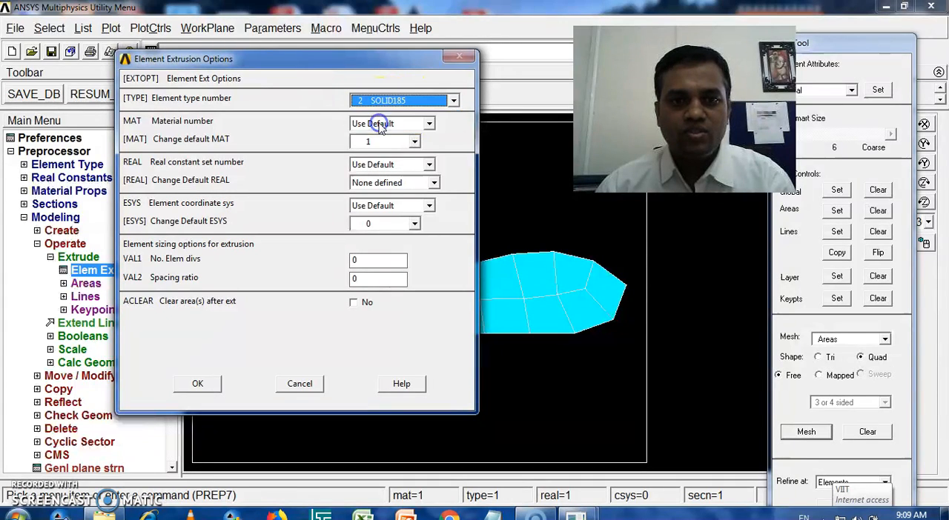
pyautogui.doubleClick(375, 261)
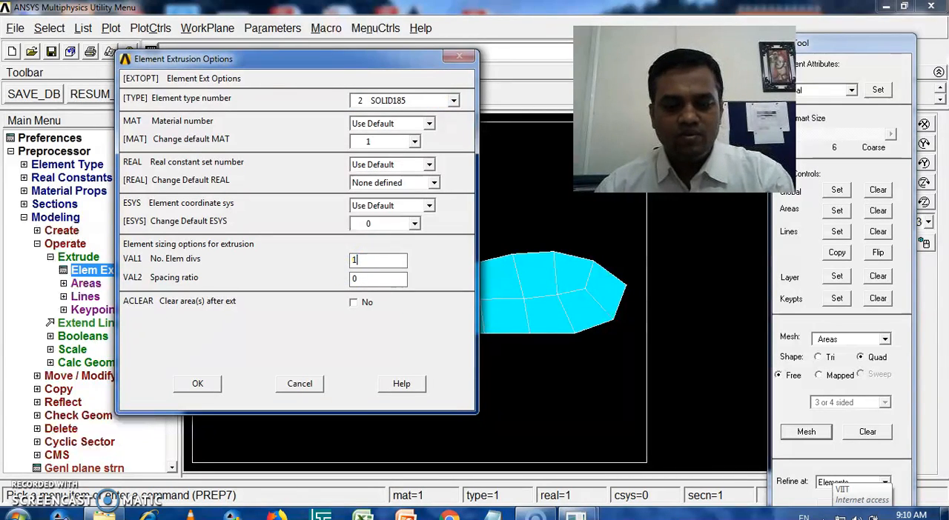
pyautogui.click(204, 384)
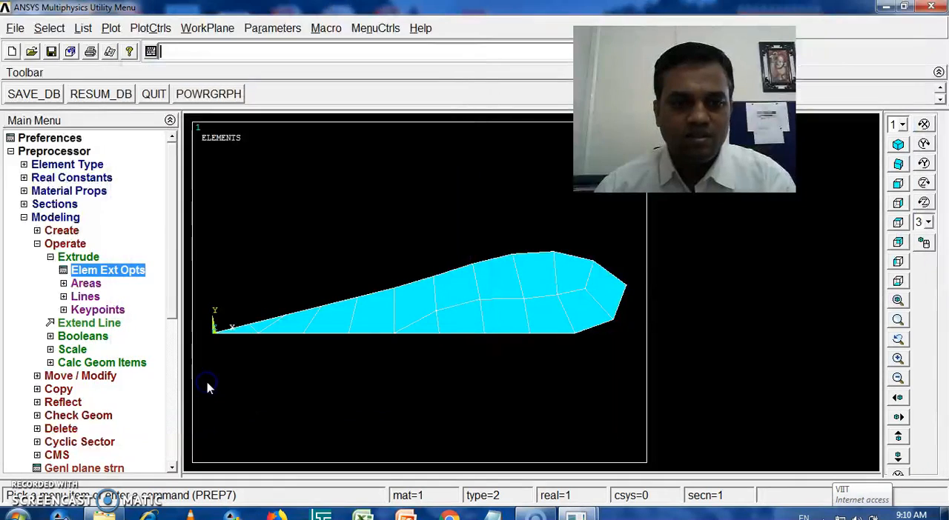
# Step: Extrude all areas by an XYZ offset of 0, 0, 10 to form the wing volume and dismiss the warning
pyautogui.click(64, 284)
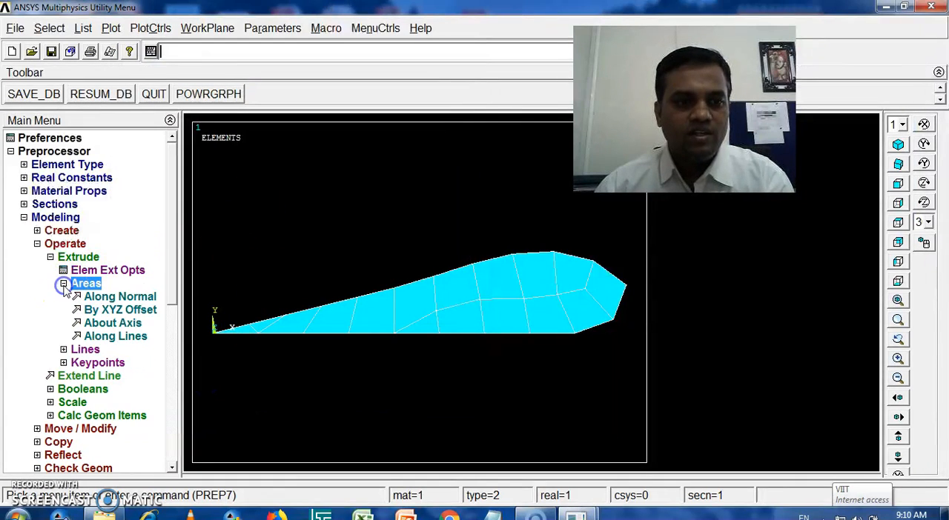
pyautogui.click(102, 310)
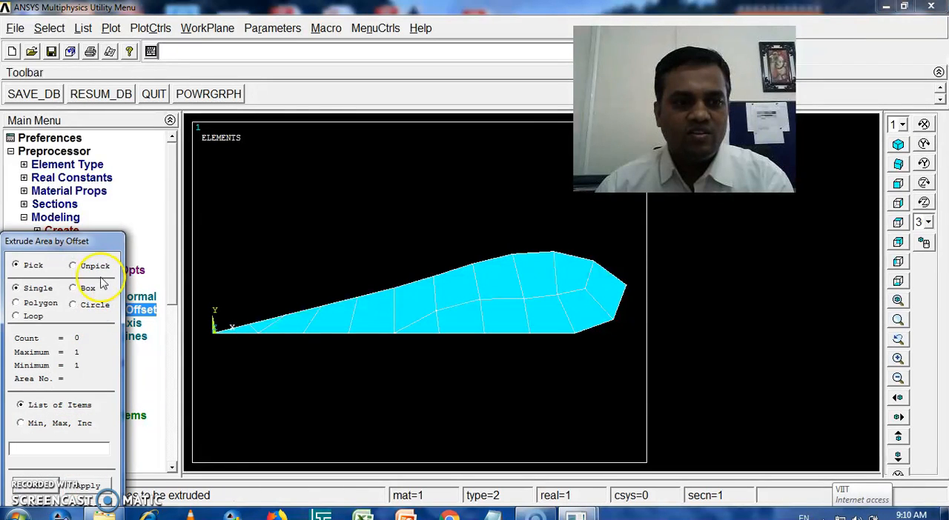
pyautogui.moveTo(97, 244); pyautogui.dragTo(298, 17)
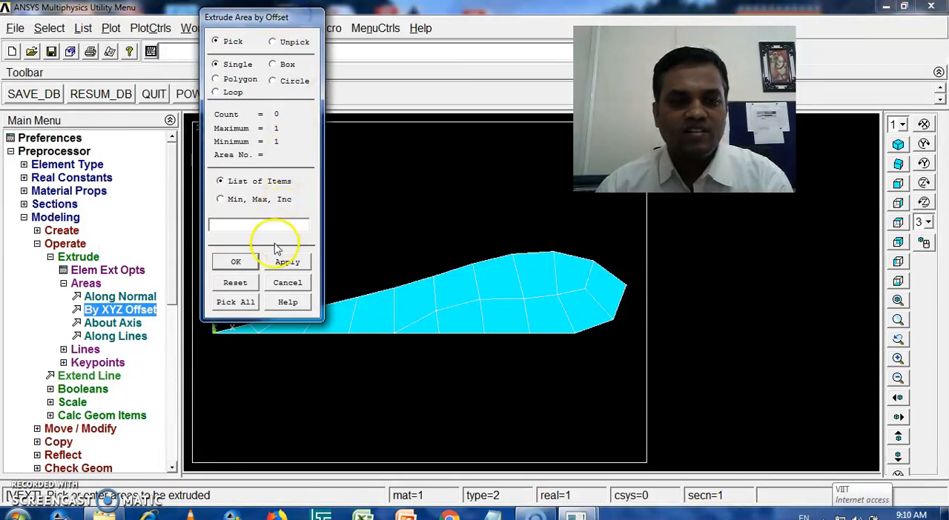
pyautogui.click(248, 302)
pyautogui.click(629, 247)
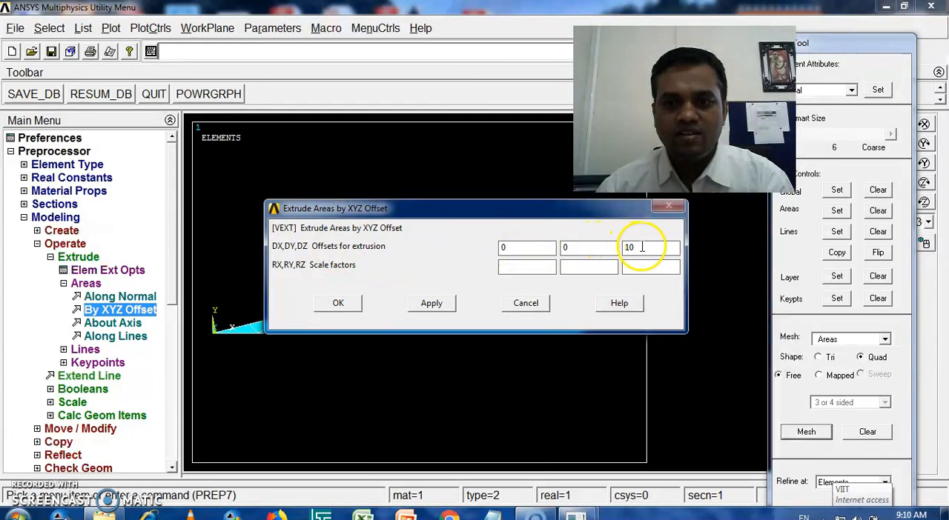
pyautogui.click(339, 304)
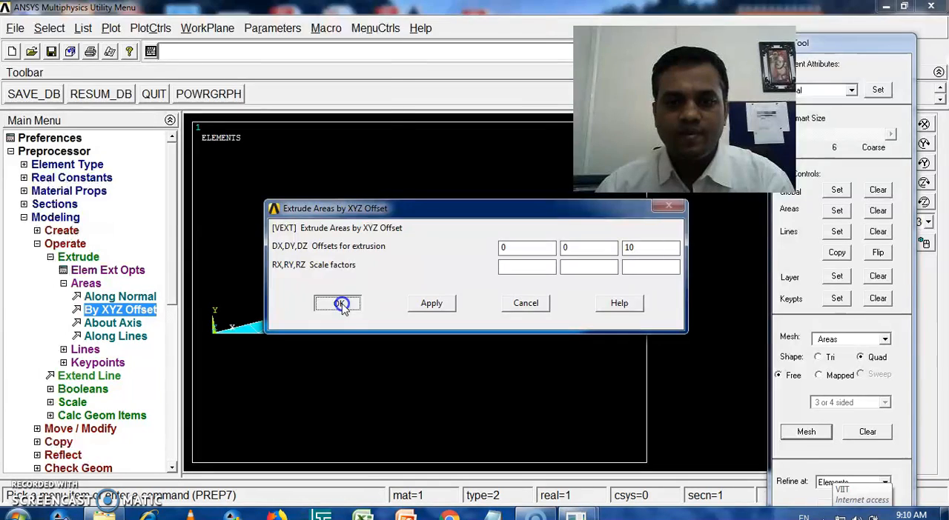
pyautogui.click(197, 102)
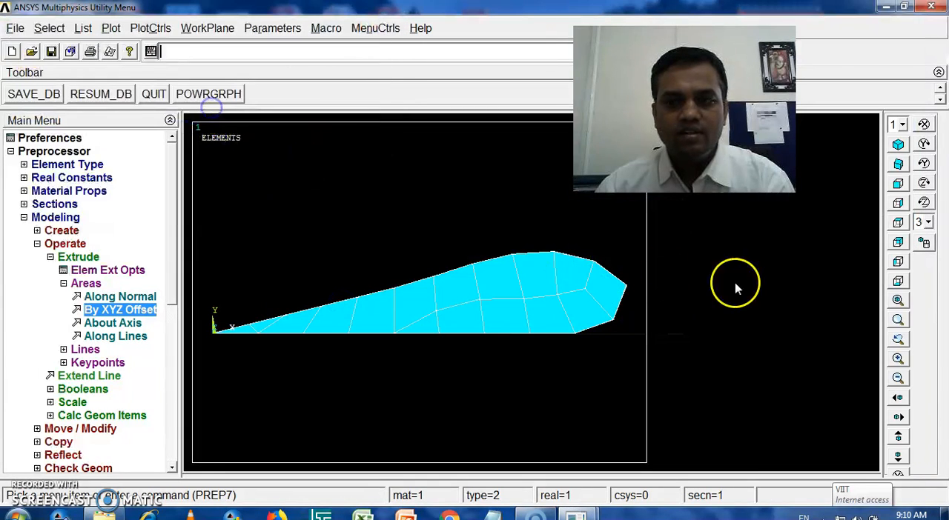
# Step: Inspect the extruded wing mesh in the oblique view and the left view
pyautogui.click(898, 165)
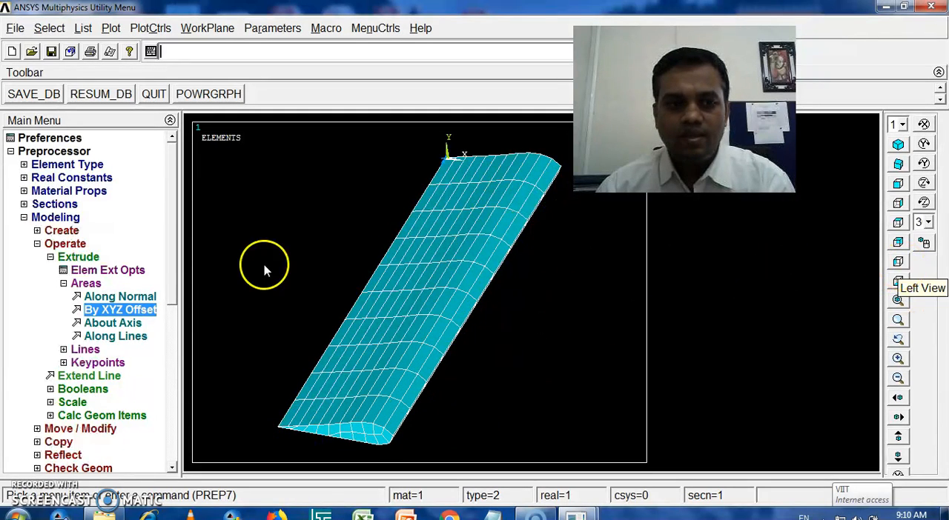
pyautogui.click(897, 267)
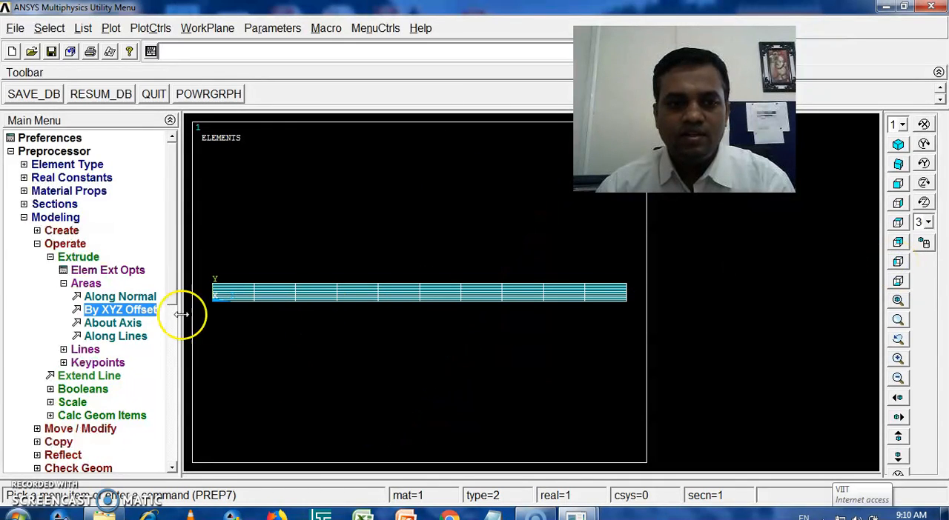
pyautogui.click(50, 257)
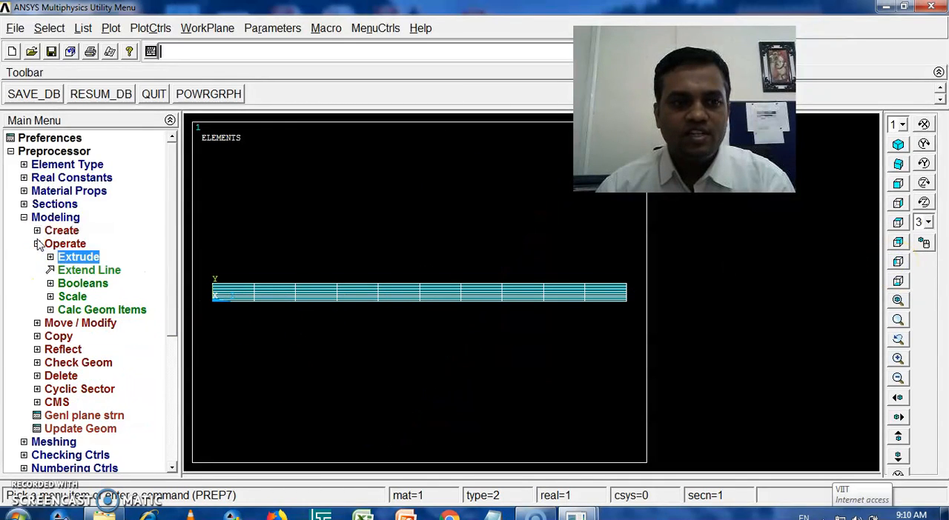
# Step: Unselect all elements with element type number 1 using an entity selection by attributes
pyautogui.click(37, 244)
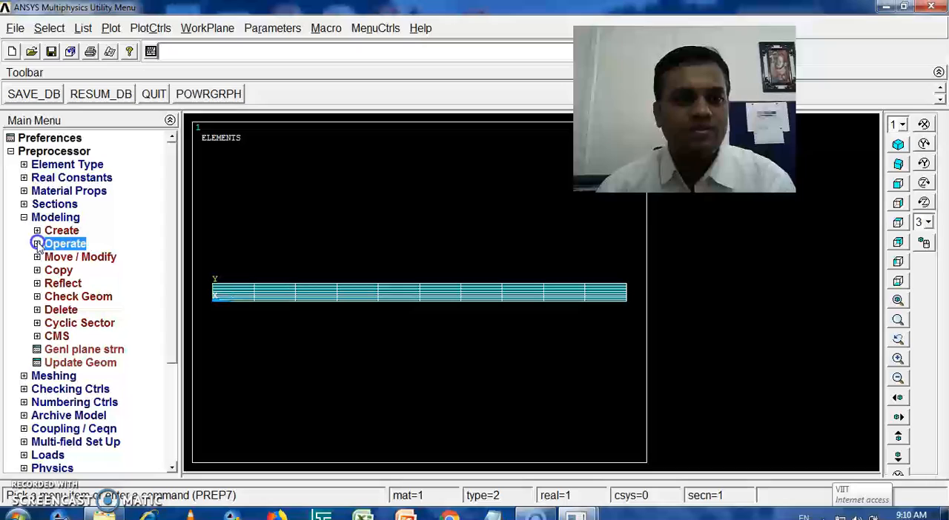
pyautogui.click(50, 29)
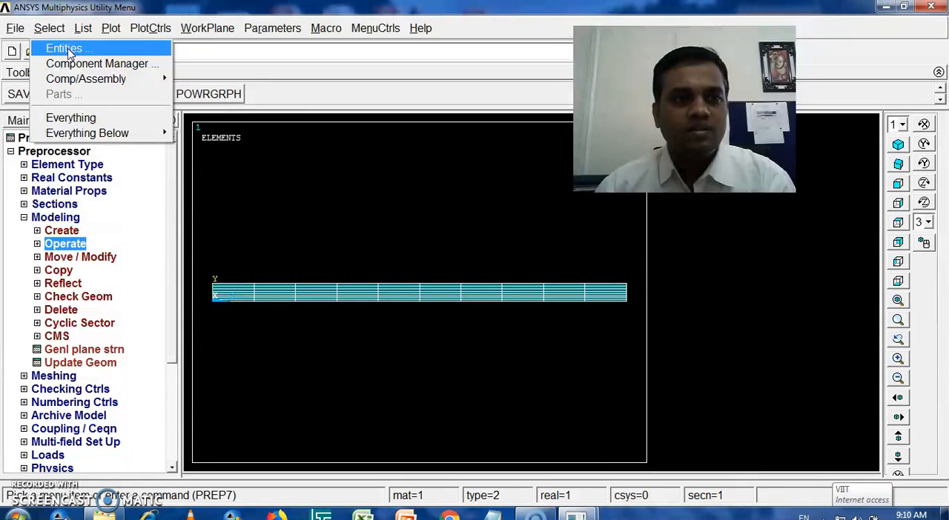
pyautogui.click(65, 49)
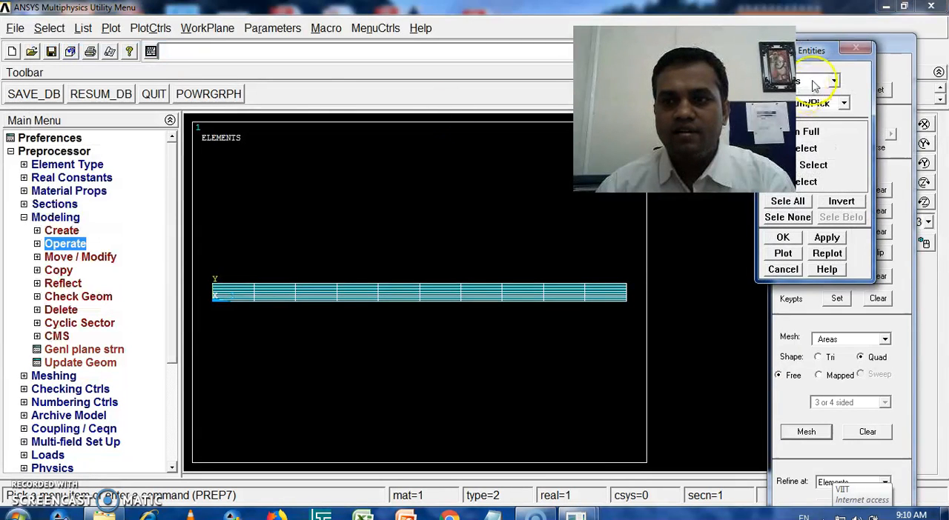
pyautogui.moveTo(829, 55); pyautogui.dragTo(379, 38)
pyautogui.click(376, 65)
pyautogui.click(359, 89)
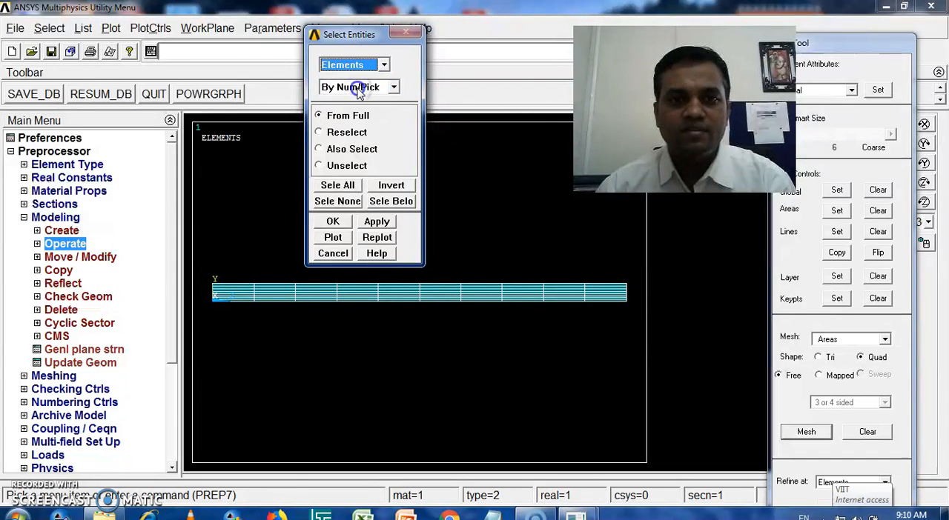
pyautogui.click(358, 87)
pyautogui.click(354, 125)
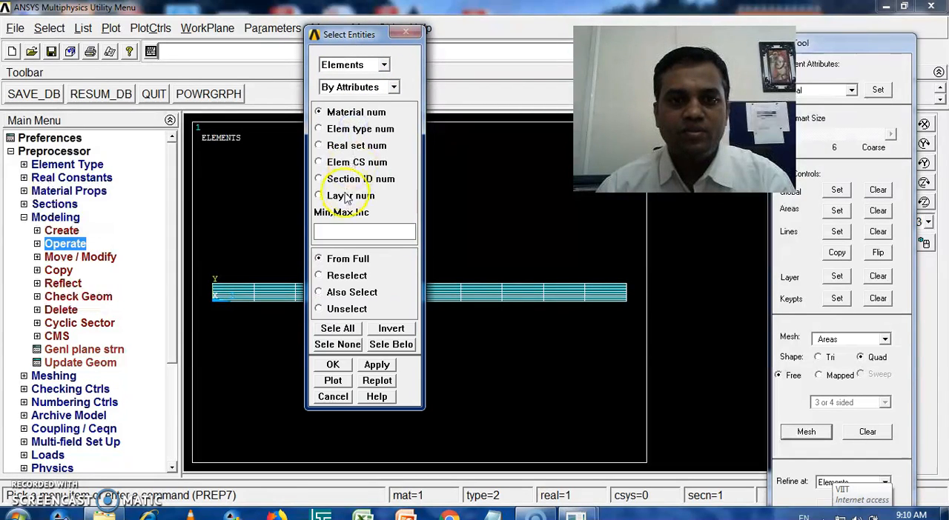
pyautogui.click(341, 129)
pyautogui.click(343, 235)
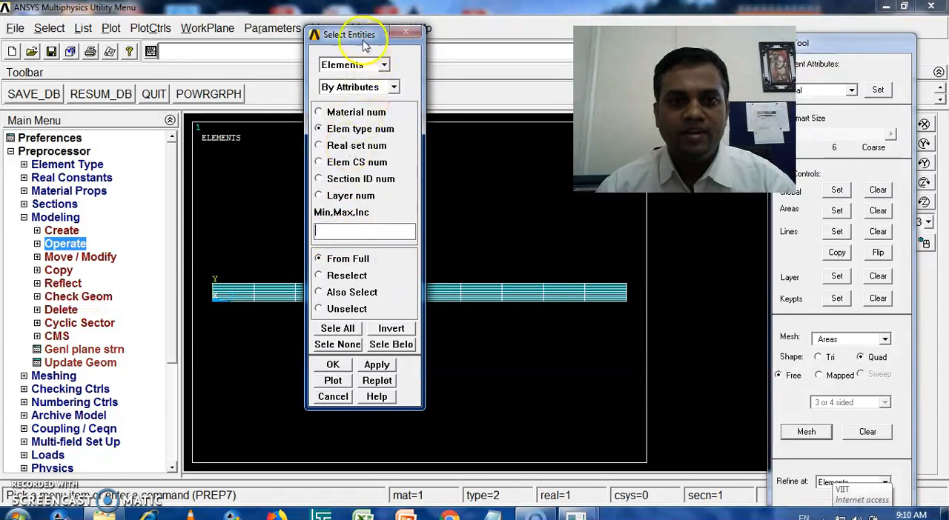
pyautogui.moveTo(352, 34); pyautogui.dragTo(276, 24)
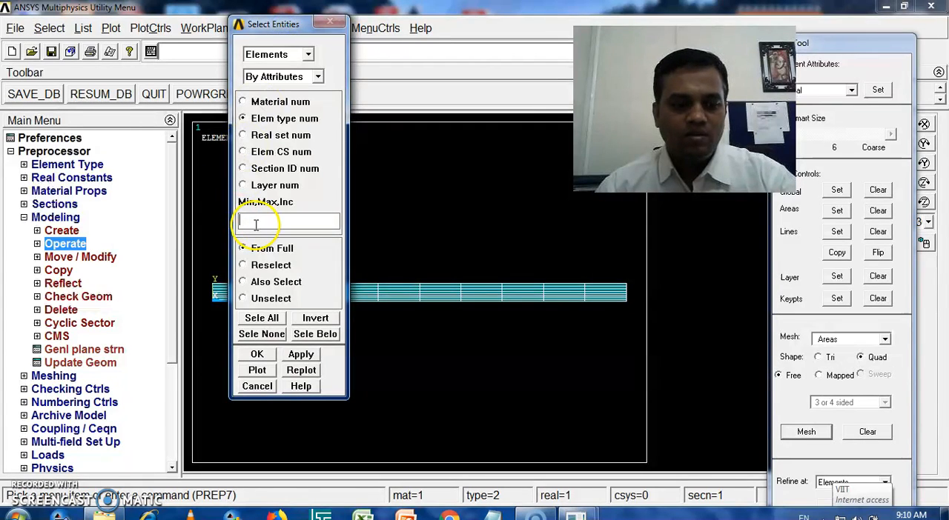
pyautogui.click(273, 300)
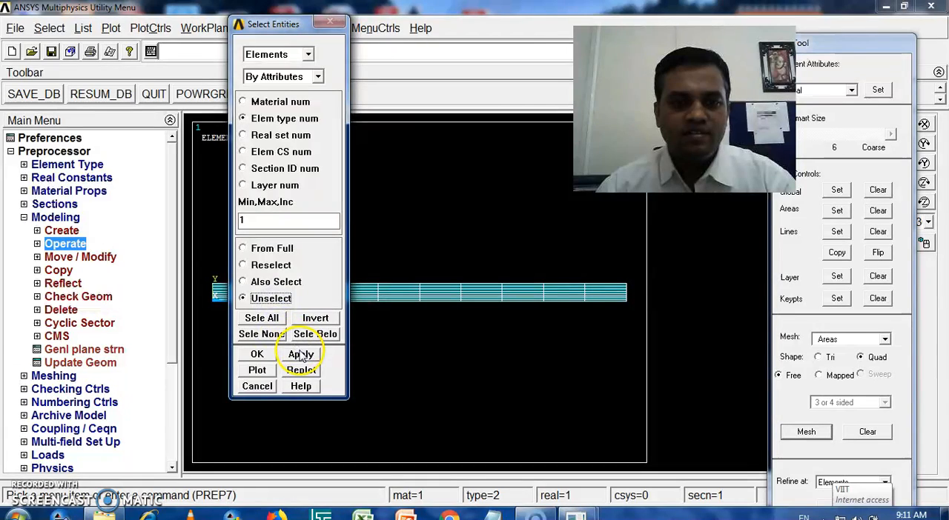
pyautogui.click(255, 355)
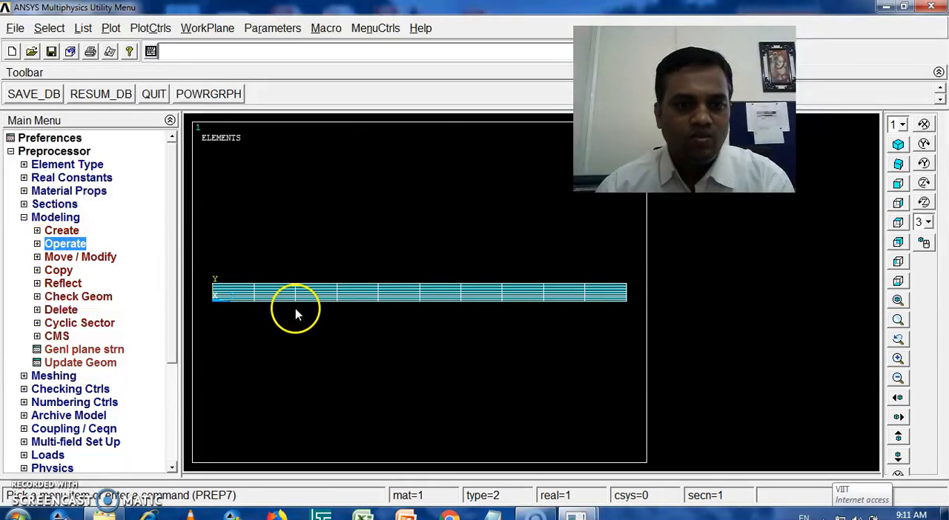
# Step: Show the wing in the left view and open the structural displacement options for applying loads in the preprocessor
pyautogui.click(24, 219)
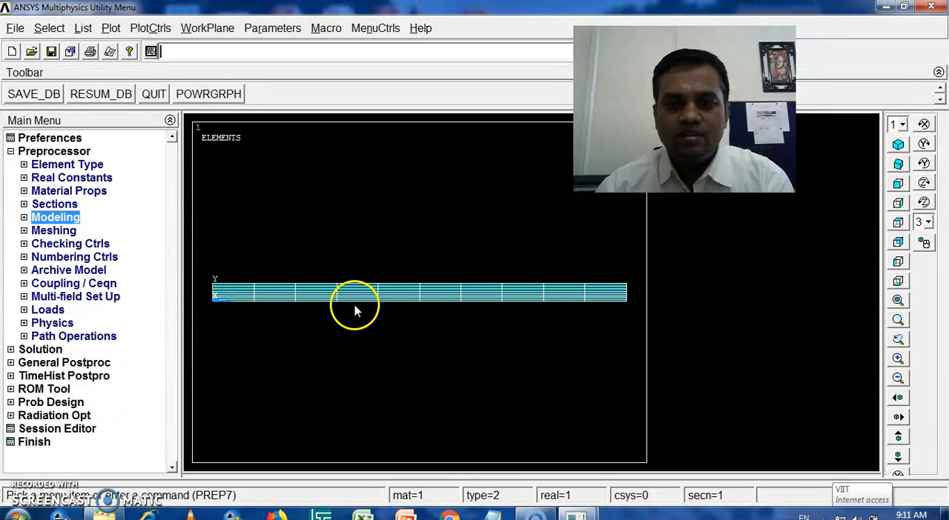
pyautogui.click(898, 164)
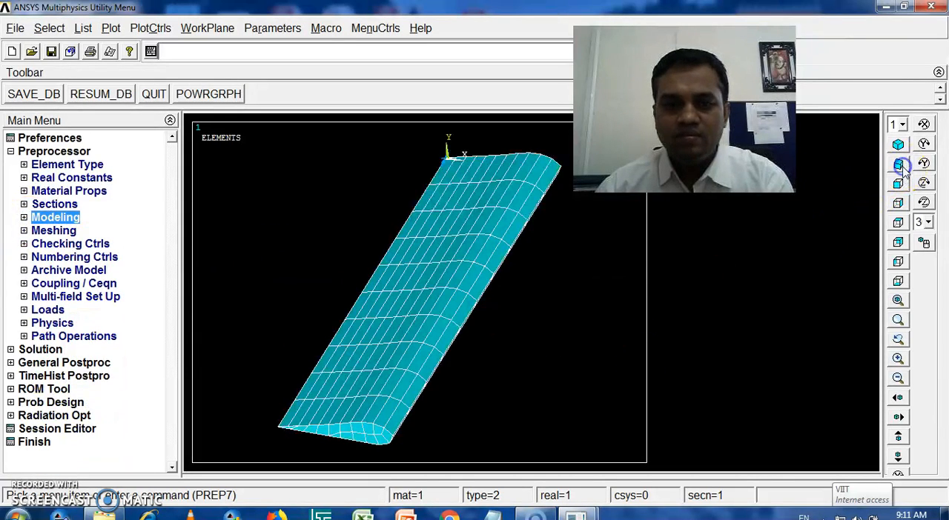
pyautogui.click(897, 262)
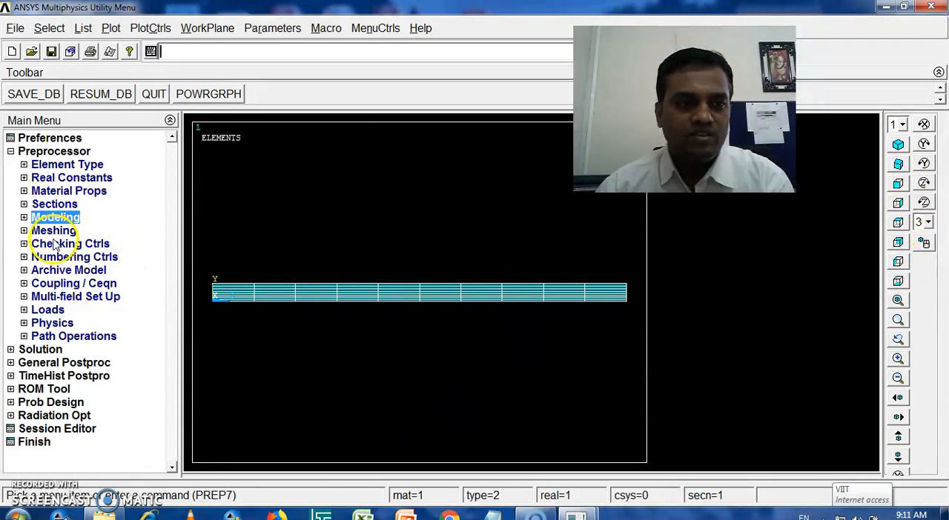
pyautogui.click(24, 310)
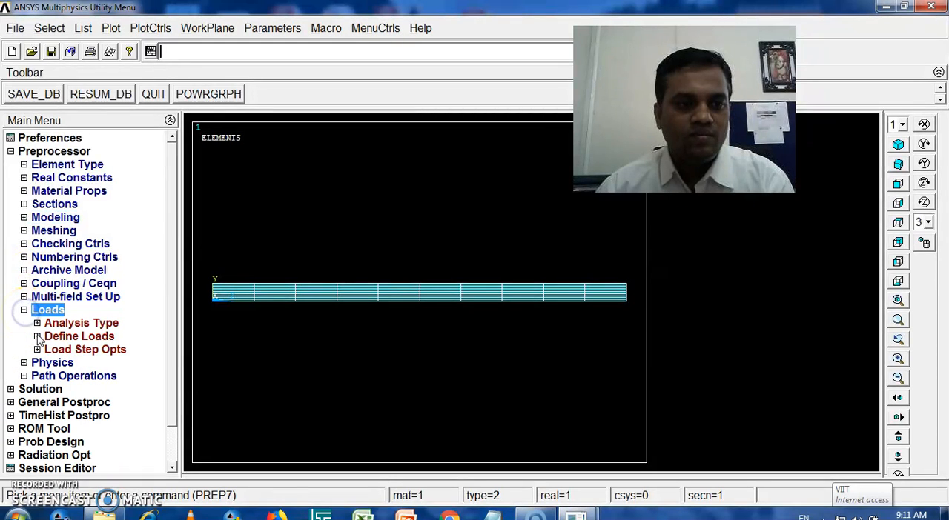
pyautogui.click(37, 336)
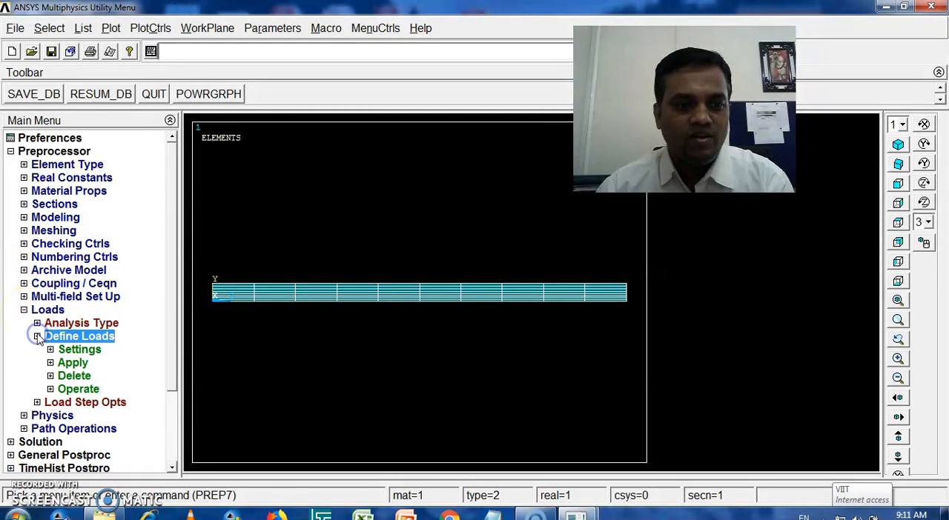
pyautogui.click(50, 362)
pyautogui.click(64, 376)
pyautogui.click(76, 389)
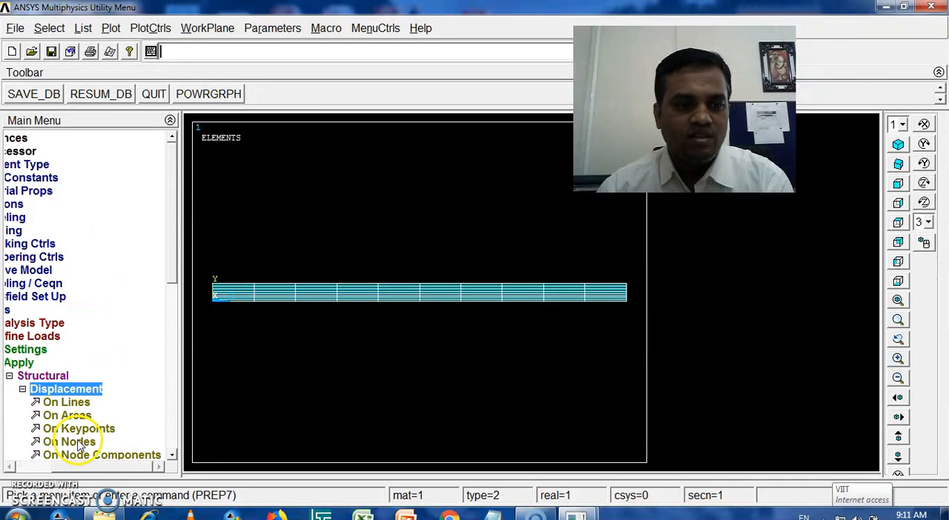
# Step: Try to apply displacement constraints on nodes using box picking
pyautogui.click(79, 444)
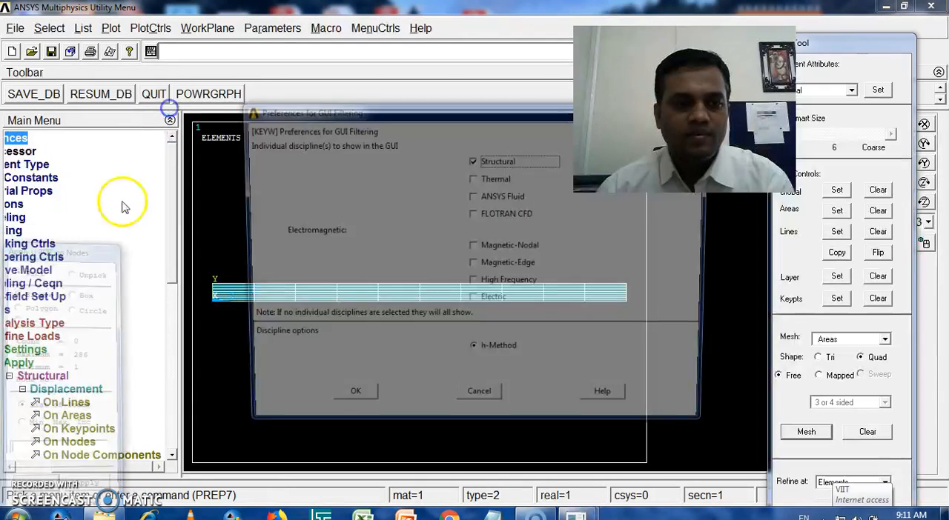
pyautogui.click(480, 400)
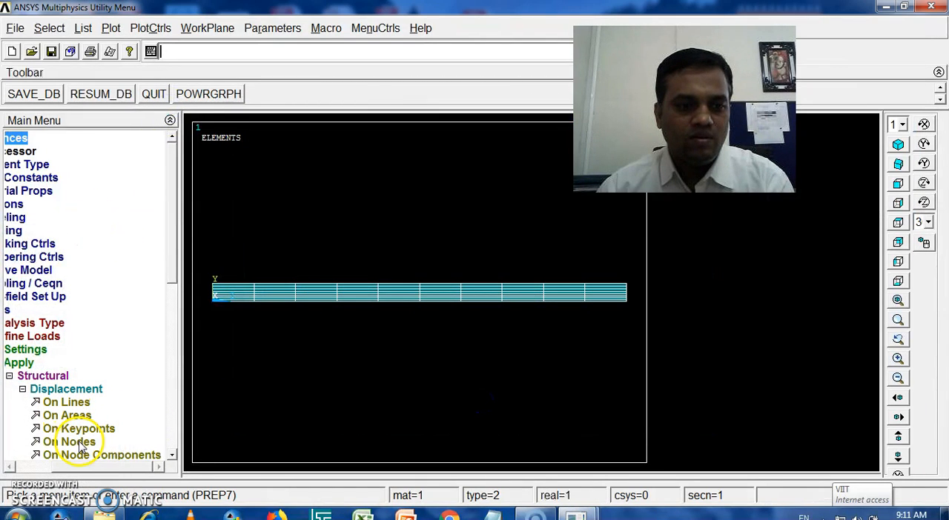
pyautogui.click(73, 442)
pyautogui.moveTo(82, 241); pyautogui.dragTo(120, 88)
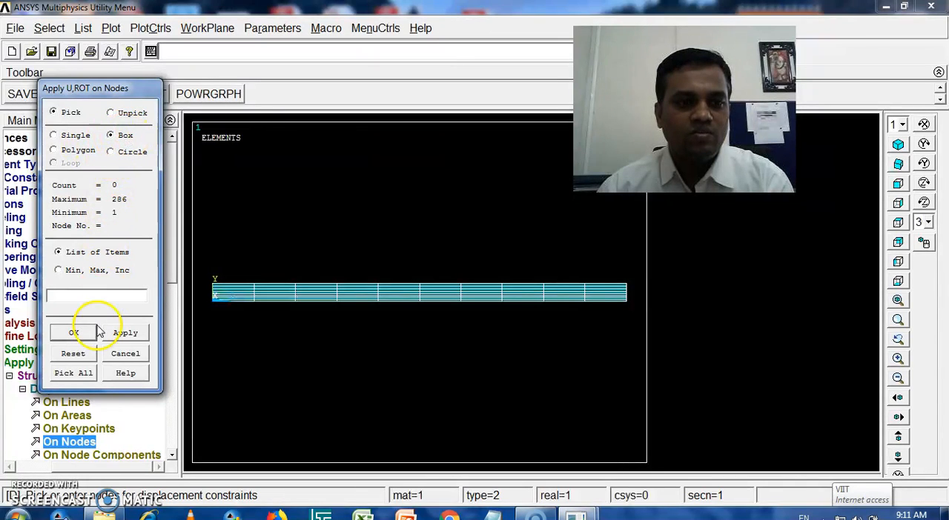
pyautogui.click(74, 333)
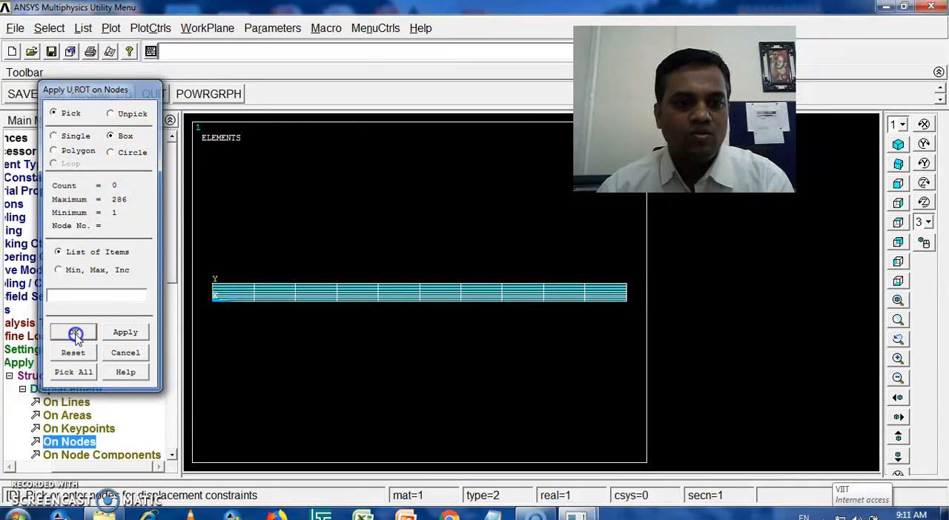
pyautogui.click(74, 443)
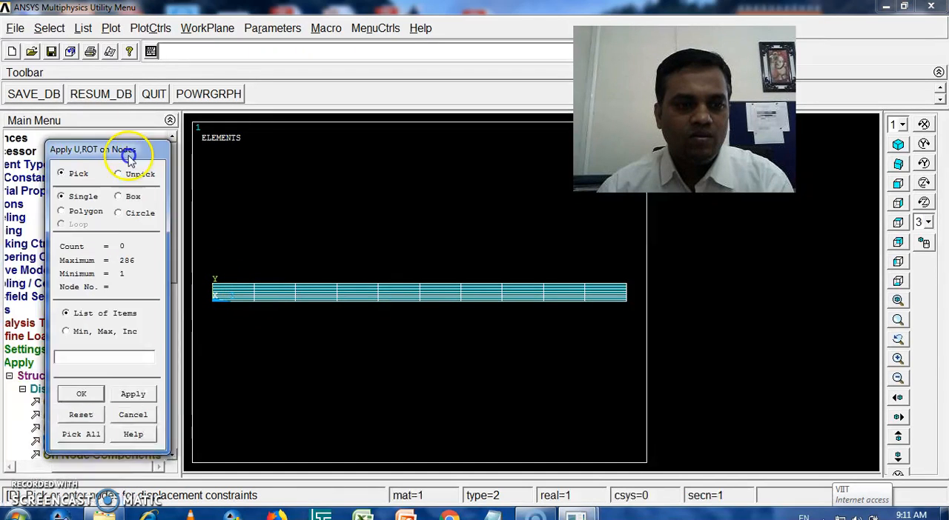
pyautogui.click(158, 134)
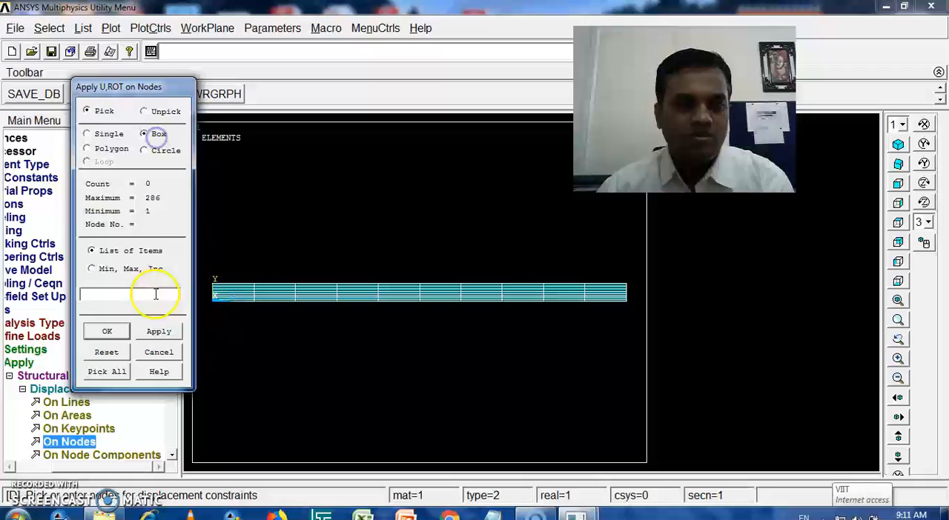
pyautogui.click(157, 335)
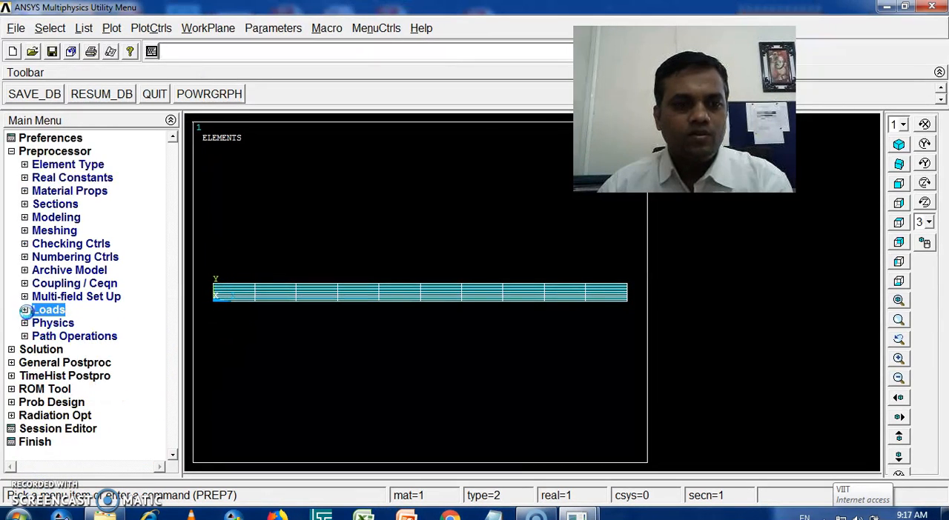
# Step: Box-pick the nodes at the wing's root end and constrain All DOF with a constant displacement value of 0
pyautogui.click(24, 310)
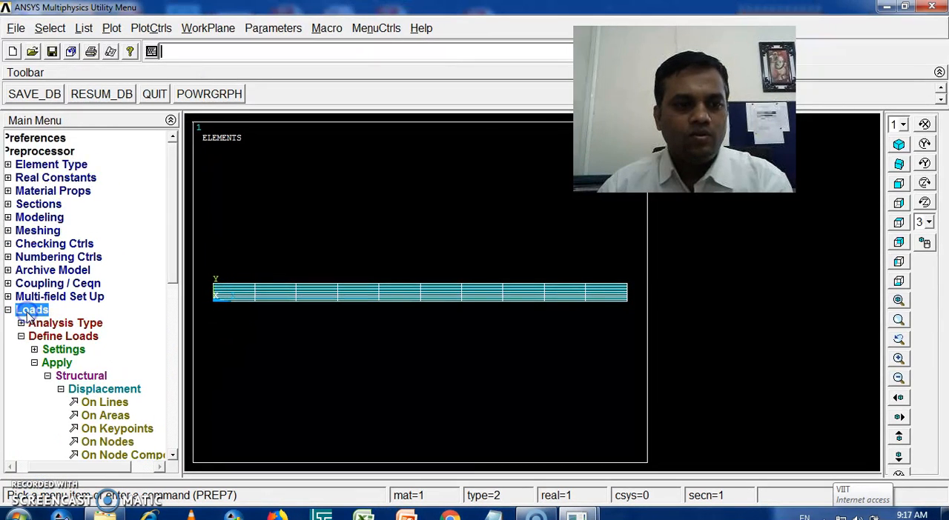
pyautogui.click(176, 276)
pyautogui.moveTo(176, 275); pyautogui.dragTo(182, 341)
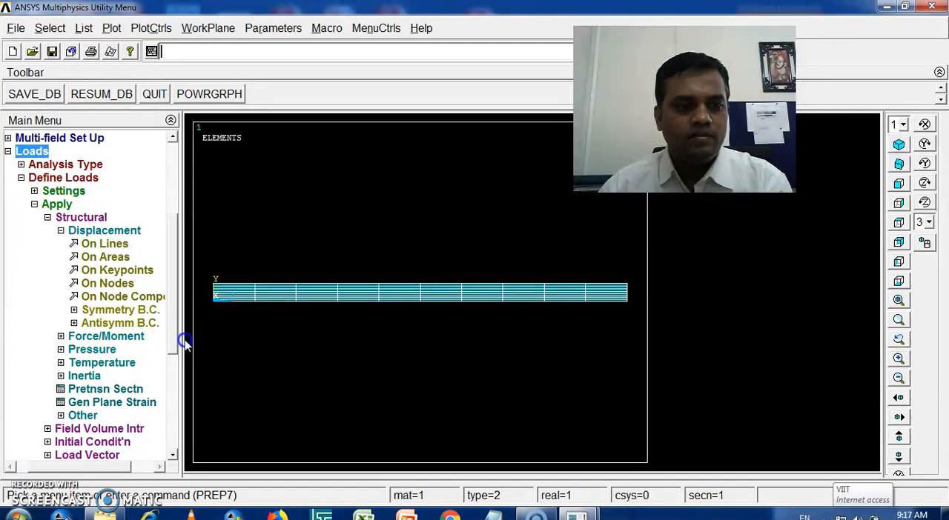
pyautogui.click(108, 283)
pyautogui.click(87, 289)
pyautogui.moveTo(89, 243); pyautogui.dragTo(150, 41)
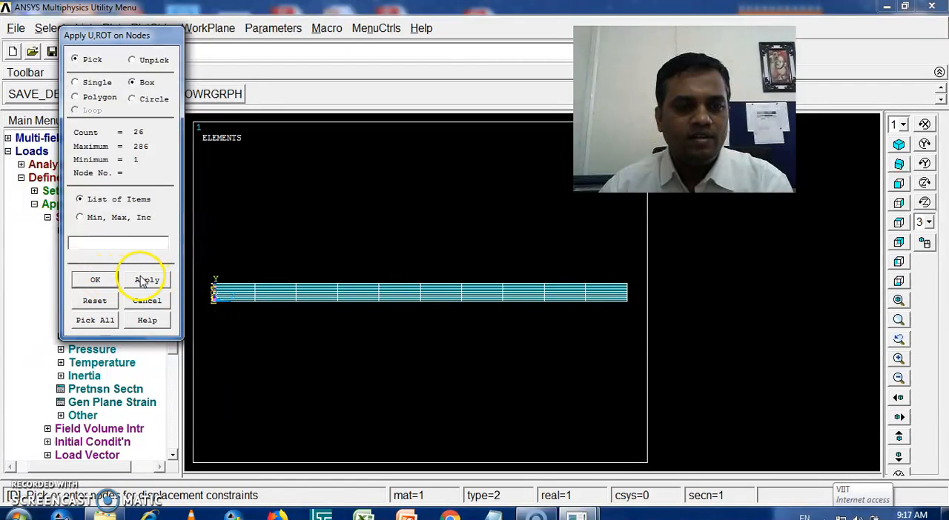
pyautogui.click(95, 279)
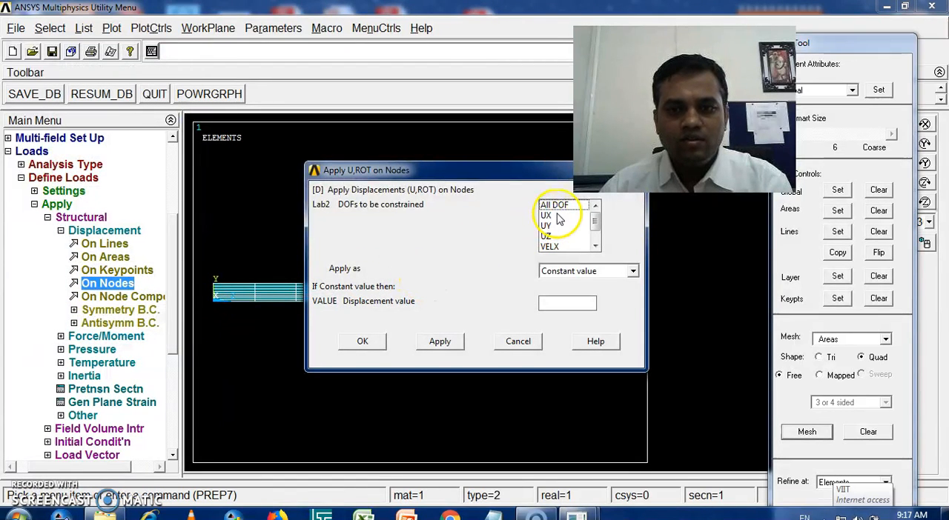
pyautogui.click(556, 206)
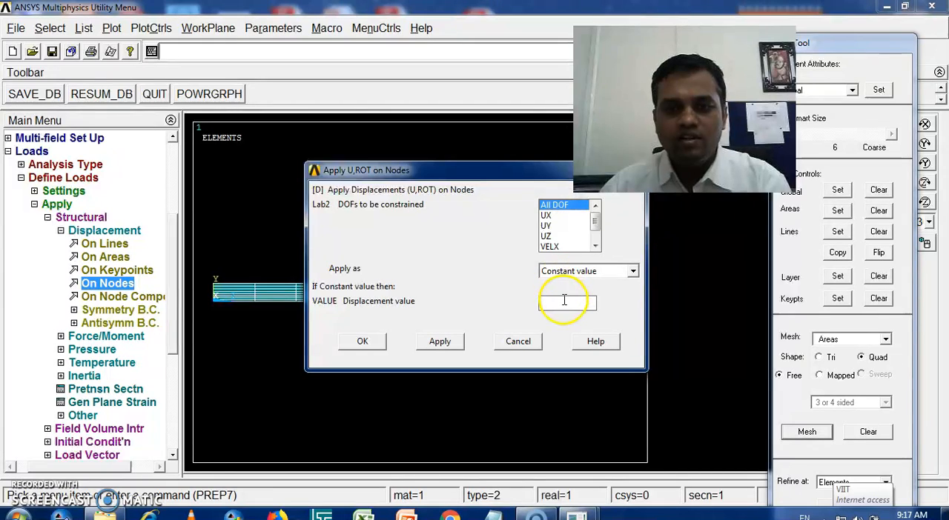
pyautogui.click(361, 340)
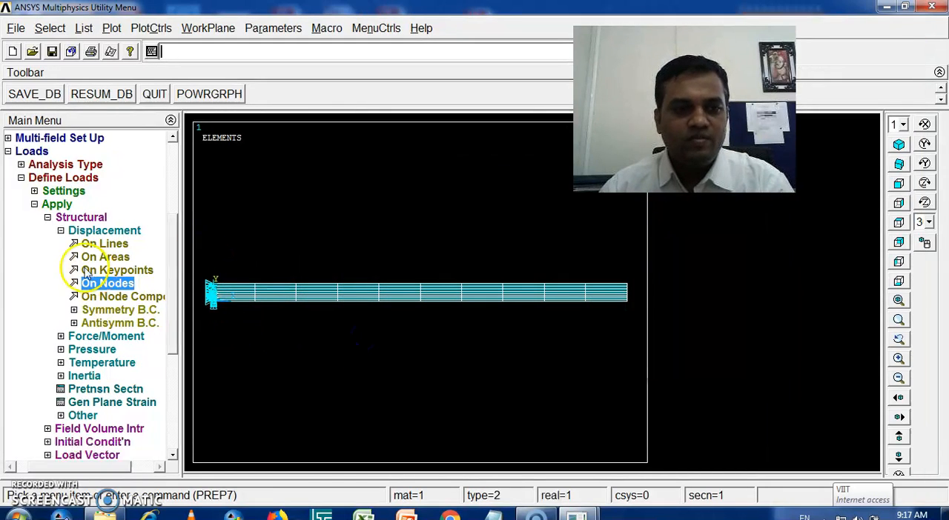
# Step: Leave the preprocessor load settings and set the new analysis type to Modal in the solution phase
pyautogui.click(34, 203)
pyautogui.click(25, 217)
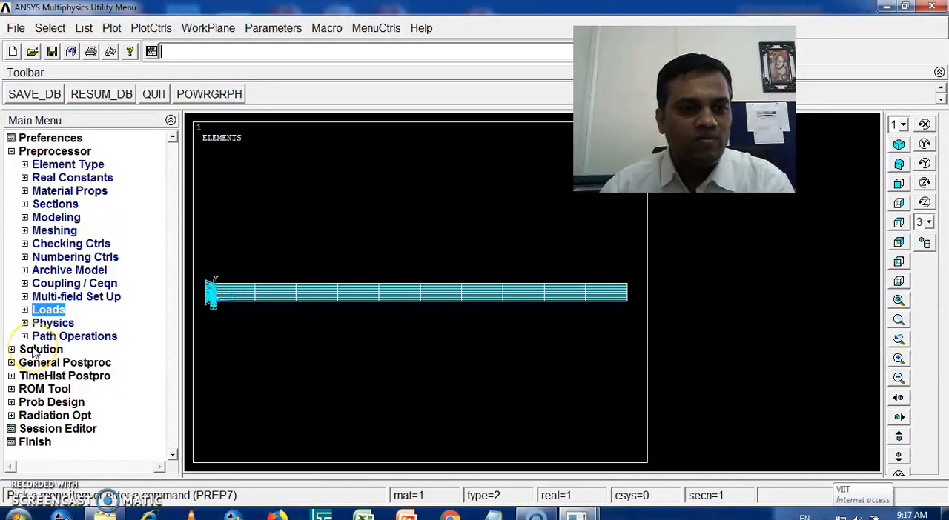
pyautogui.click(24, 310)
pyautogui.click(25, 310)
pyautogui.click(25, 309)
pyautogui.click(25, 310)
pyautogui.click(11, 349)
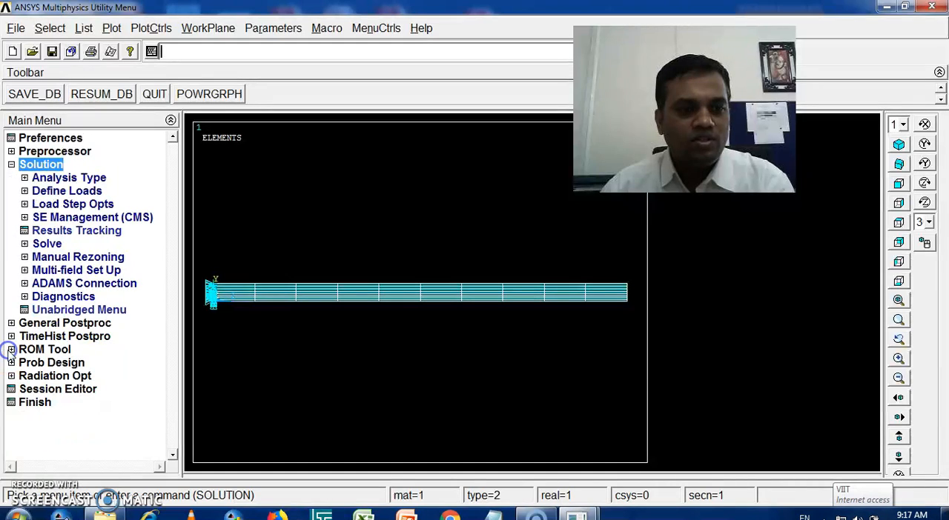
pyautogui.click(25, 178)
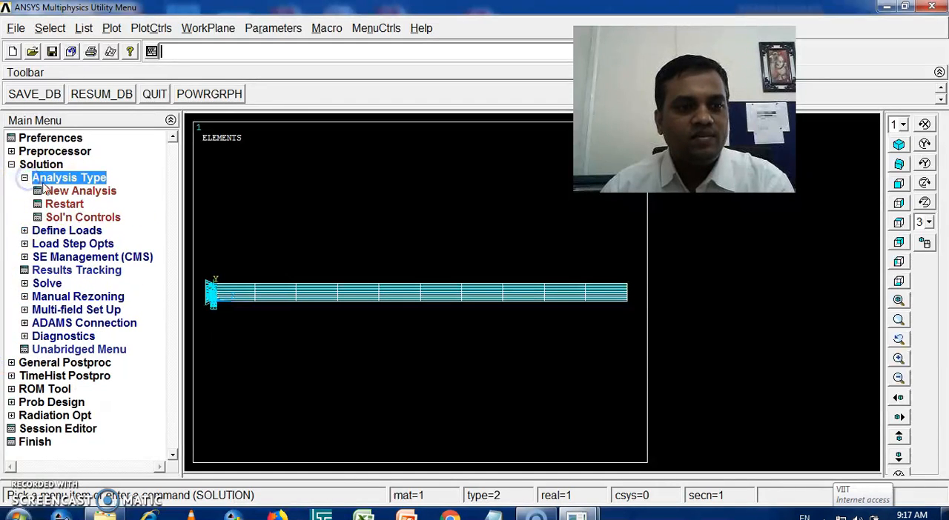
pyautogui.click(49, 191)
pyautogui.click(530, 223)
pyautogui.click(377, 341)
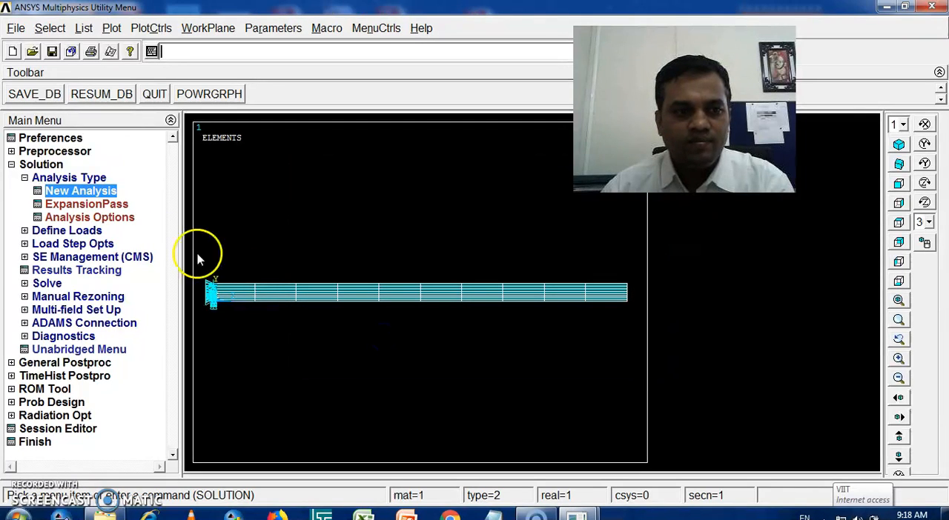
# Step: Set the modal analysis options to Block Lanczos with 5 modes to extract and 5 modes to expand
pyautogui.click(74, 217)
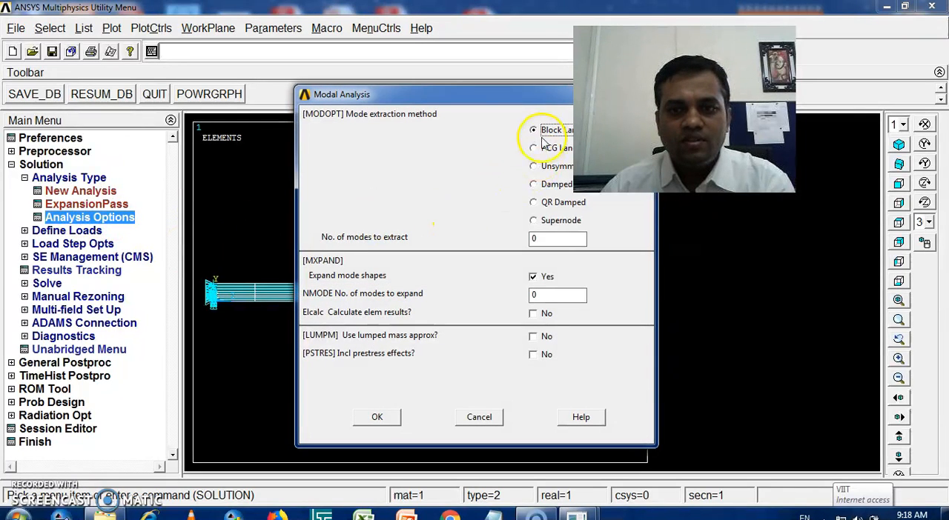
pyautogui.moveTo(481, 95); pyautogui.dragTo(304, 74)
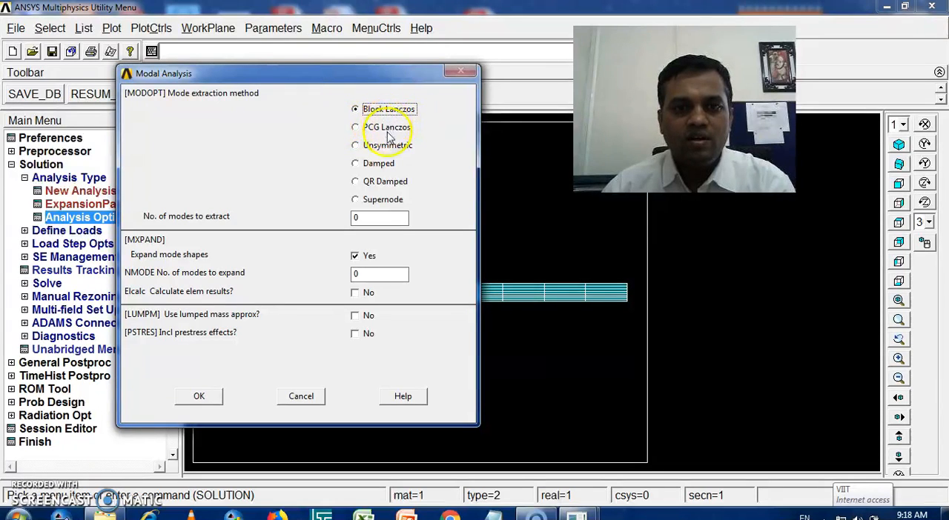
pyautogui.write('5')
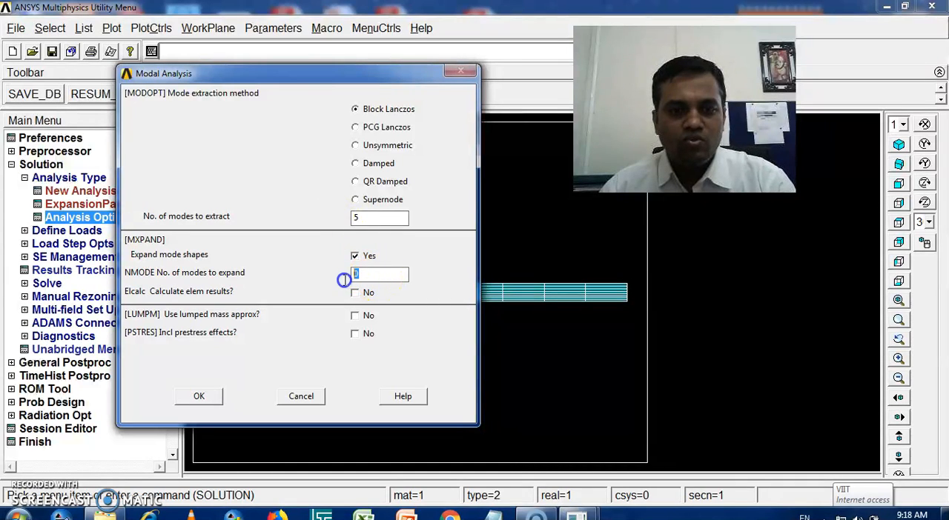
# Step: Confirm the modal analysis options along with the Block Lanczos settings and save the database
pyautogui.click(201, 396)
pyautogui.click(377, 324)
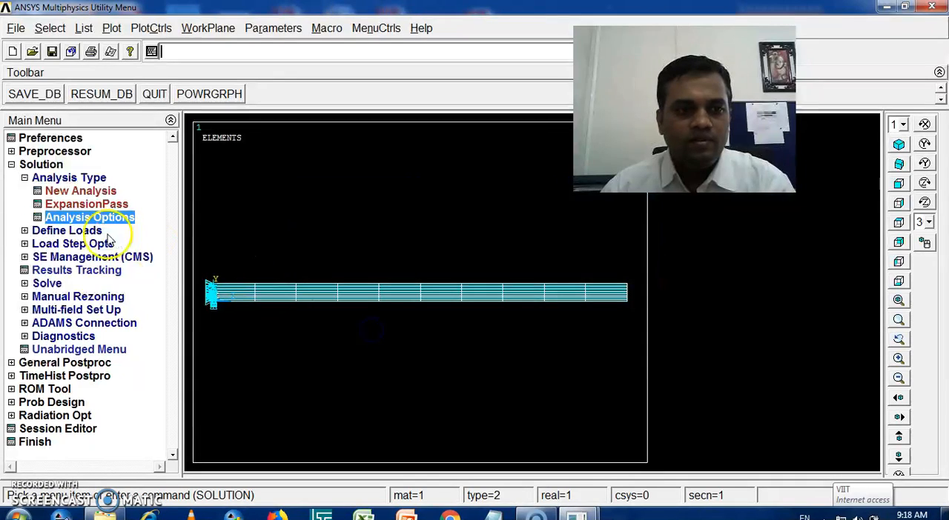
pyautogui.click(33, 97)
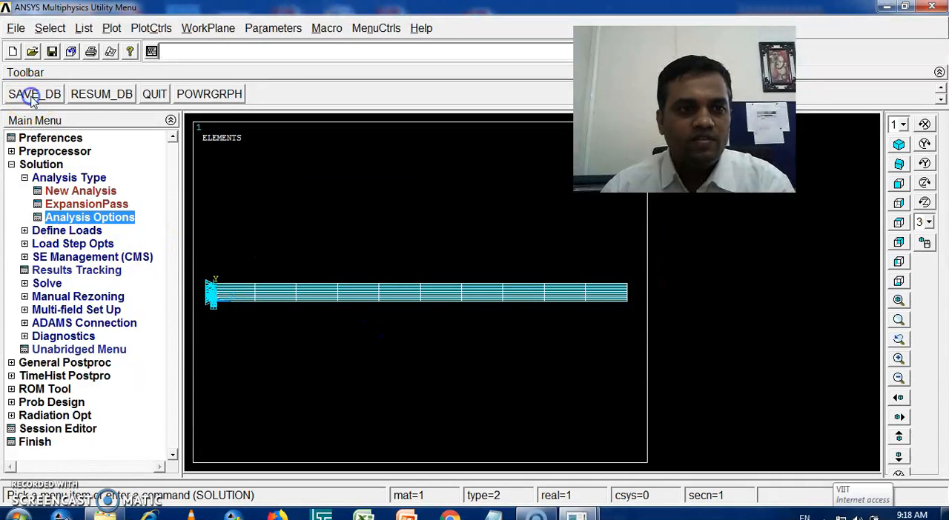
# Step: Solve the current load step, confirming its execution, and close the completion note and the solution status listing
pyautogui.click(25, 178)
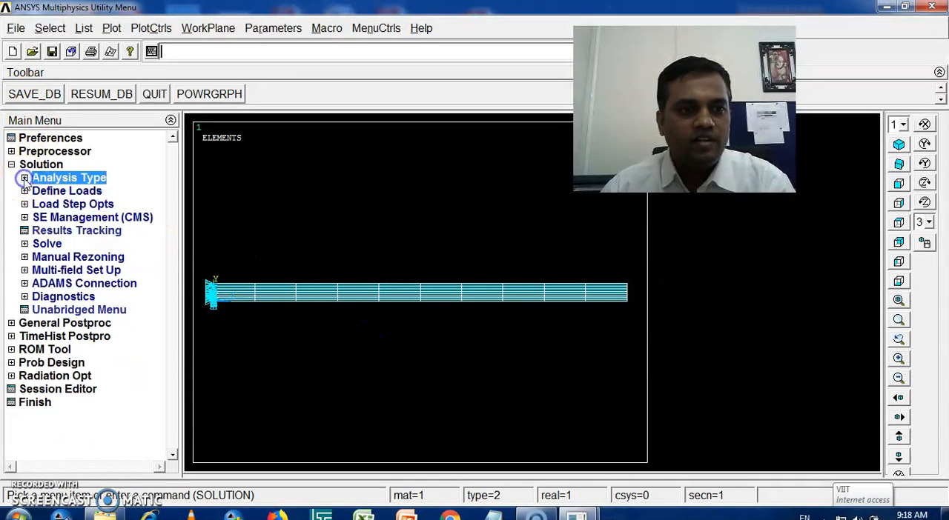
pyautogui.click(24, 244)
pyautogui.click(78, 256)
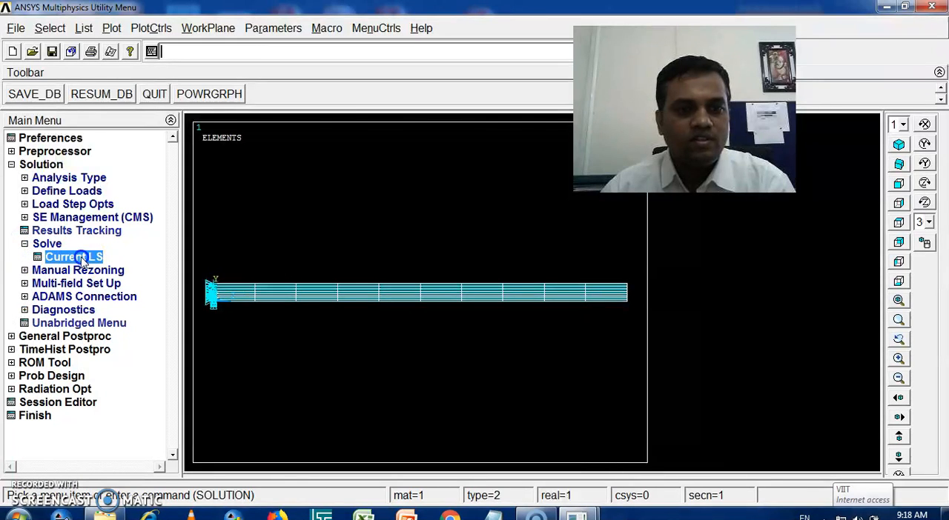
pyautogui.click(469, 324)
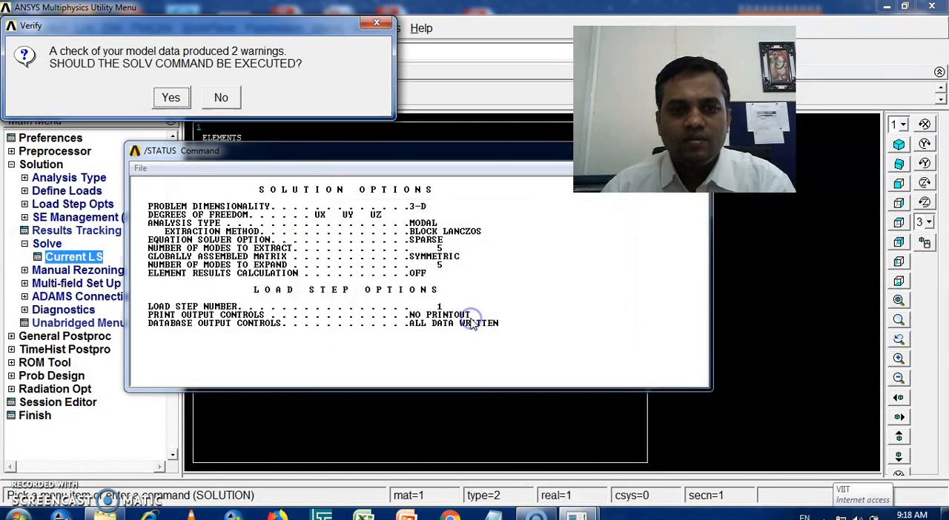
pyautogui.click(171, 98)
pyautogui.click(172, 98)
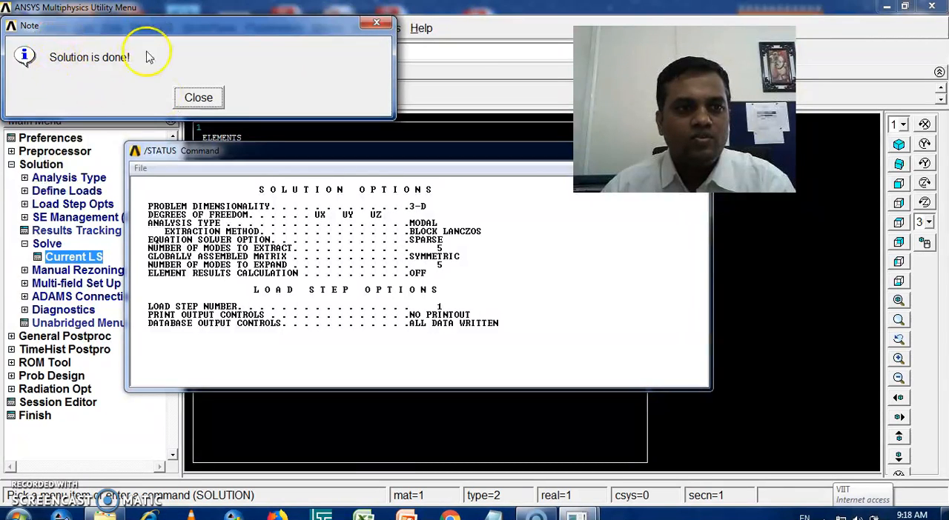
pyautogui.click(210, 106)
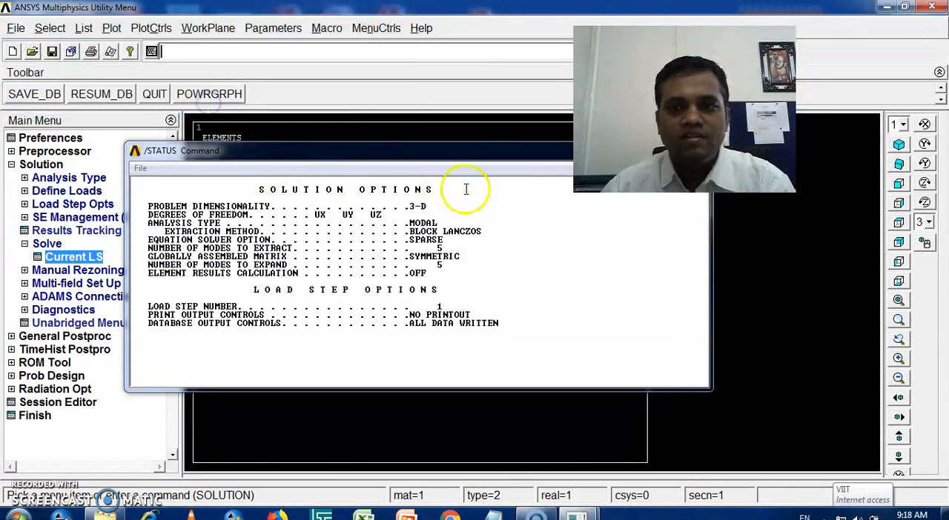
pyautogui.moveTo(483, 157); pyautogui.dragTo(333, 157)
pyautogui.click(543, 149)
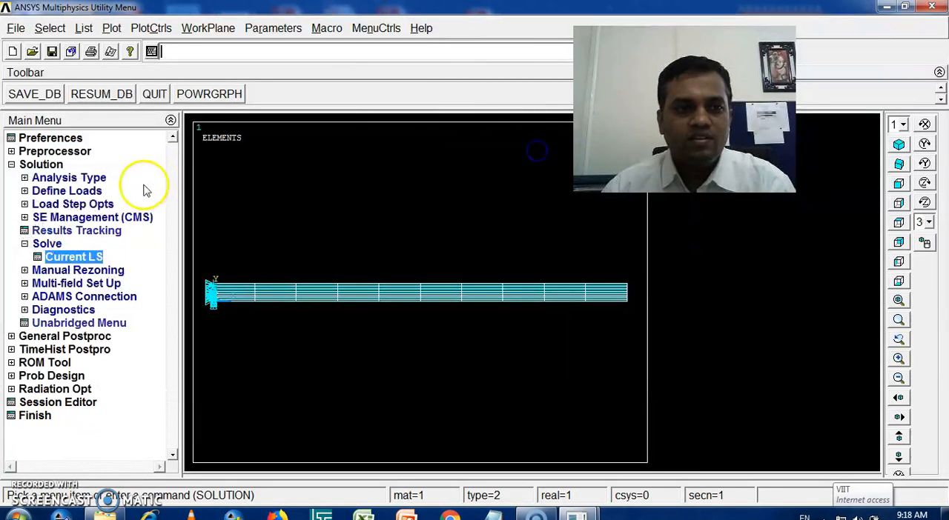
# Step: In the general postprocessor, examine the results summary for the frequencies of the five extracted modes, and close the listing
pyautogui.click(11, 164)
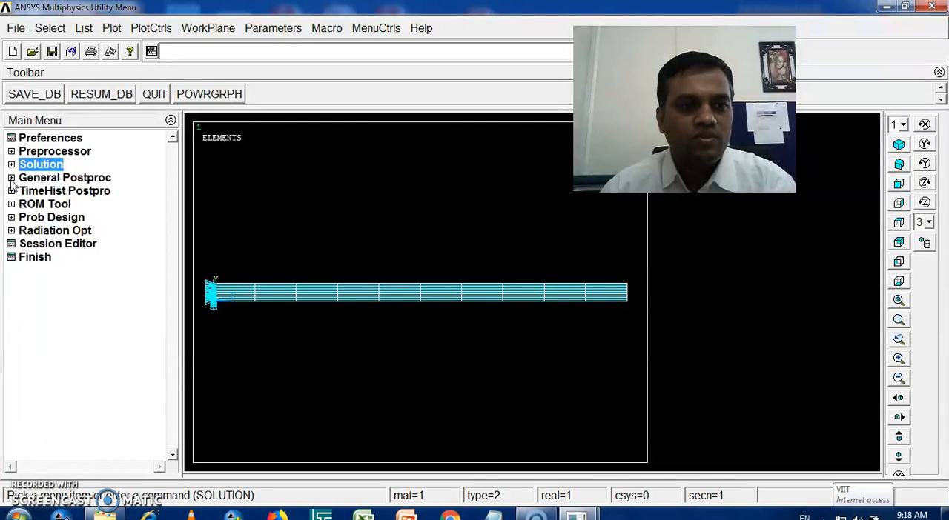
pyautogui.click(11, 178)
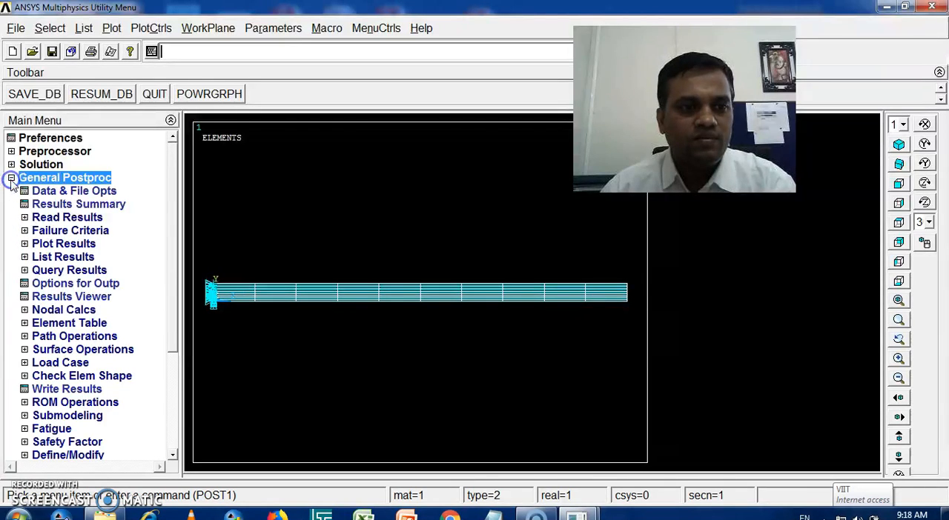
pyautogui.click(63, 205)
pyautogui.moveTo(158, 219); pyautogui.dragTo(468, 296)
pyautogui.click(338, 294)
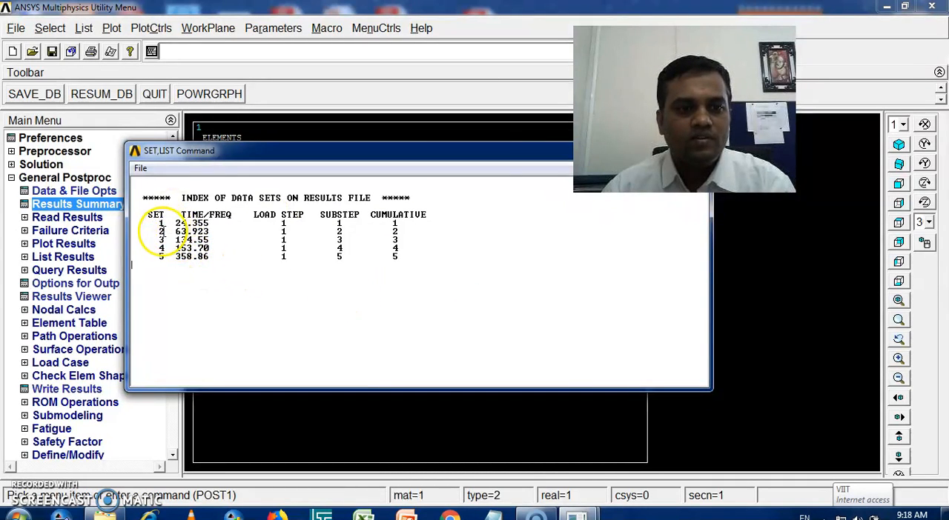
pyautogui.moveTo(170, 222); pyautogui.dragTo(209, 267)
pyautogui.click(320, 280)
pyautogui.moveTo(438, 161); pyautogui.dragTo(301, 102)
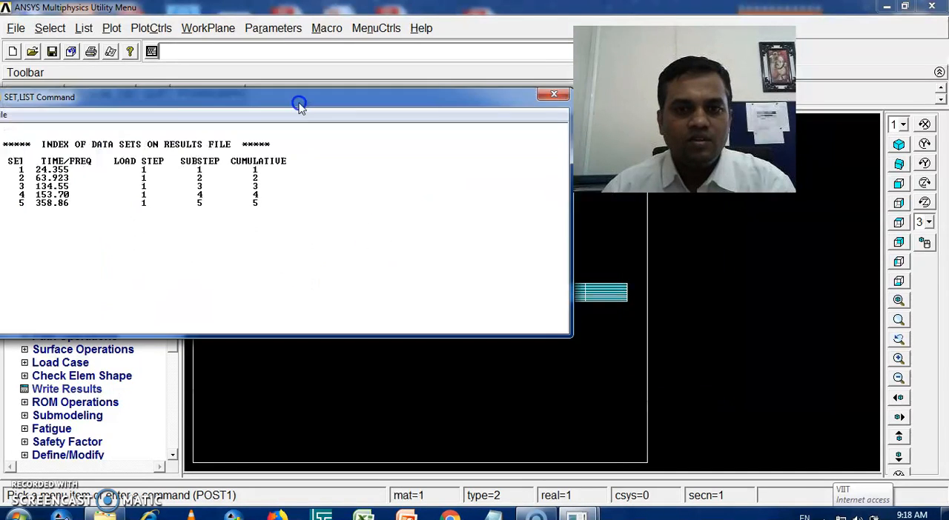
pyautogui.click(552, 97)
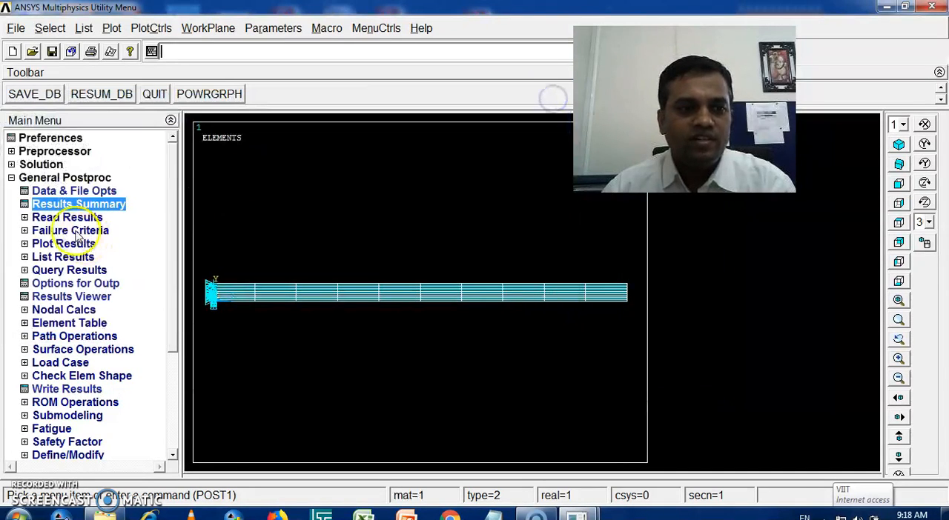
# Step: Read the first result set and animate its mode shape as Def + undeformed with 10 frames and a 0.5-second delay
pyautogui.click(26, 218)
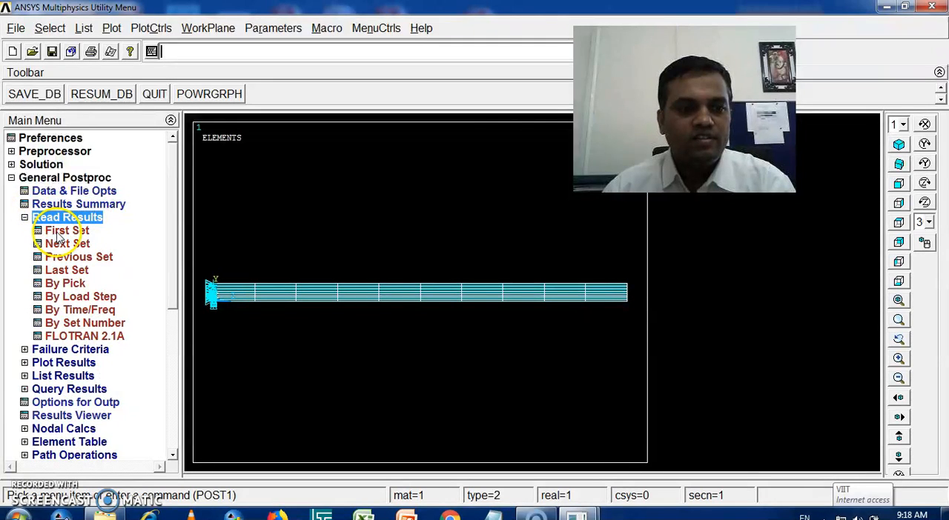
pyautogui.click(59, 231)
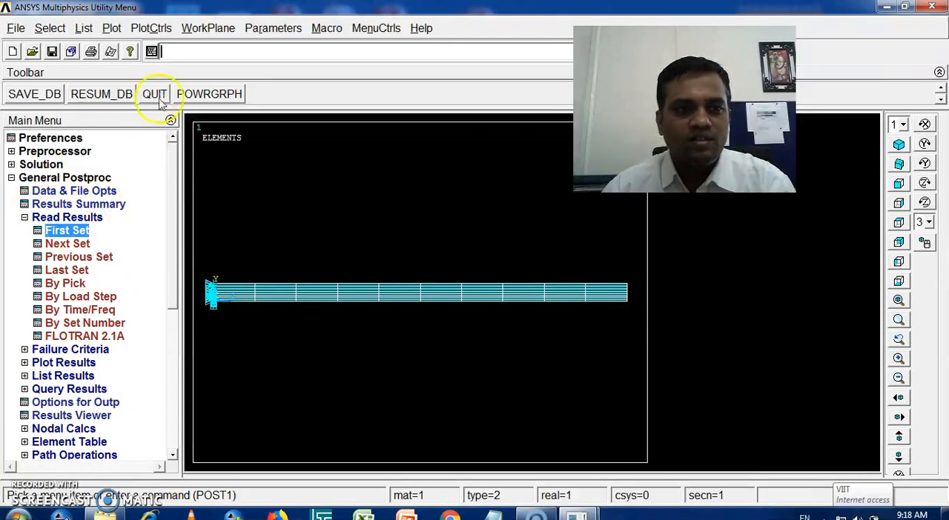
pyautogui.click(151, 30)
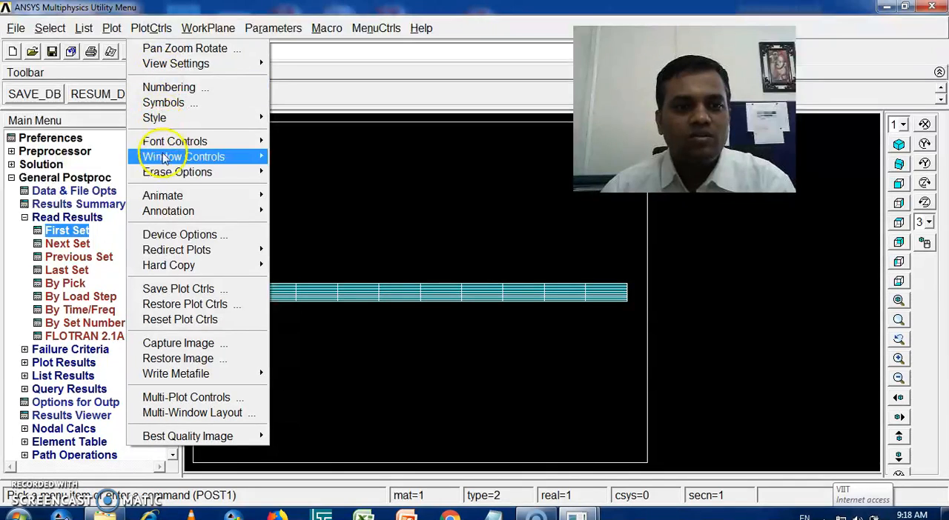
pyautogui.moveTo(254, 201)
pyautogui.click(309, 195)
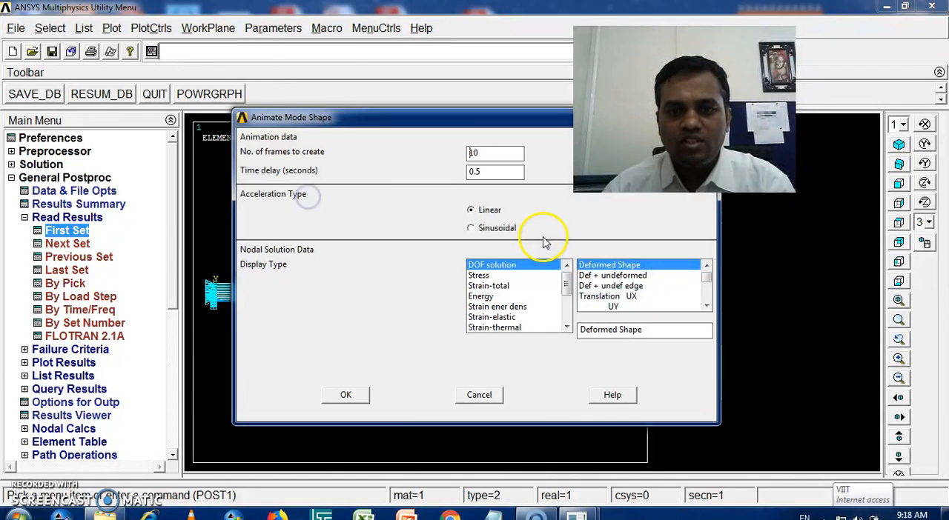
pyautogui.click(603, 277)
pyautogui.click(346, 394)
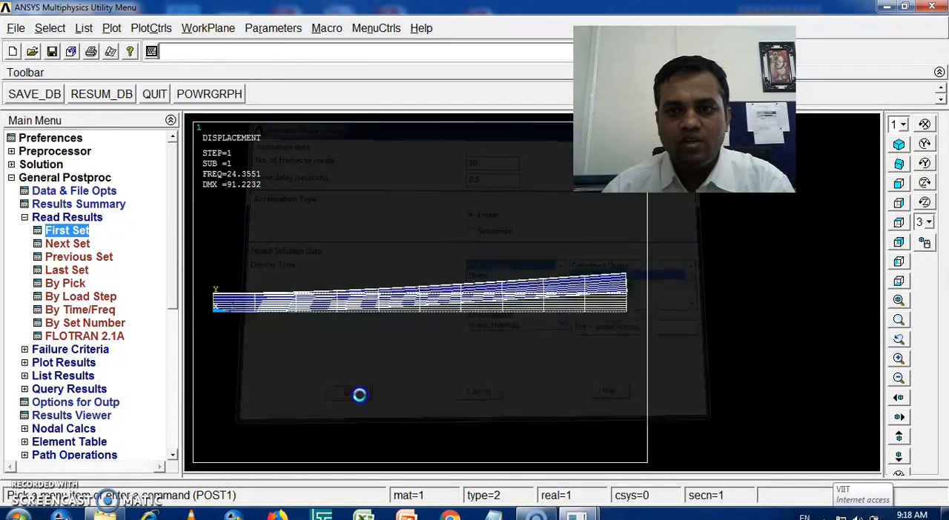
# Step: Watch the first mode's animation in isometric view with the playback delay set to 15, and end the playback
pyautogui.moveTo(827, 66); pyautogui.dragTo(813, 192)
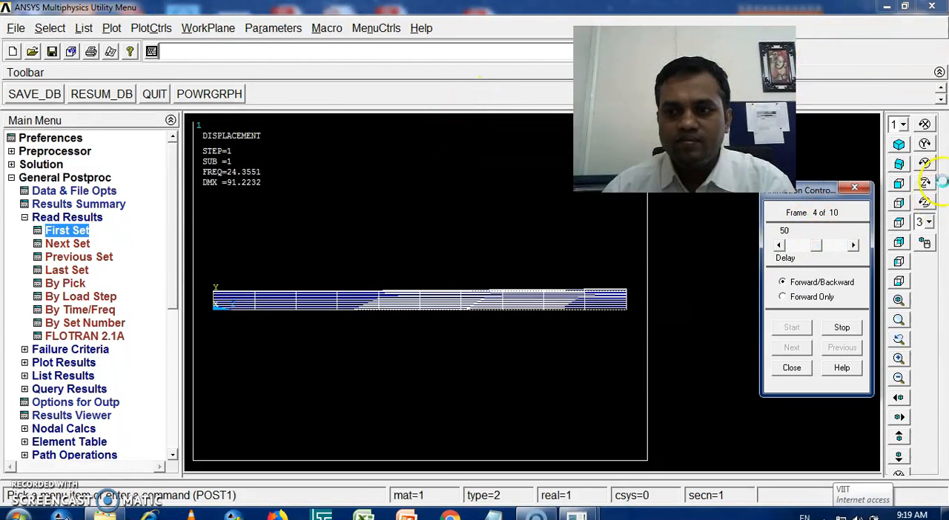
pyautogui.click(898, 146)
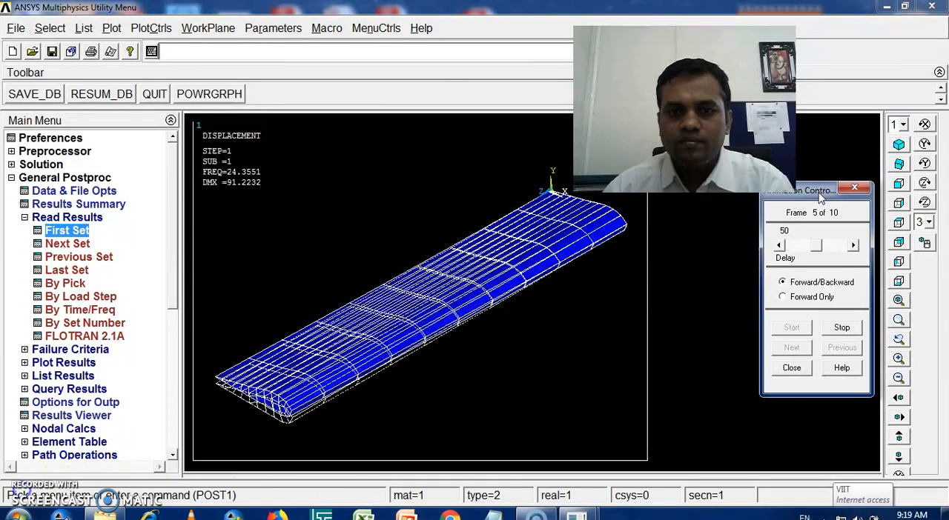
pyautogui.moveTo(810, 197); pyautogui.dragTo(857, 113)
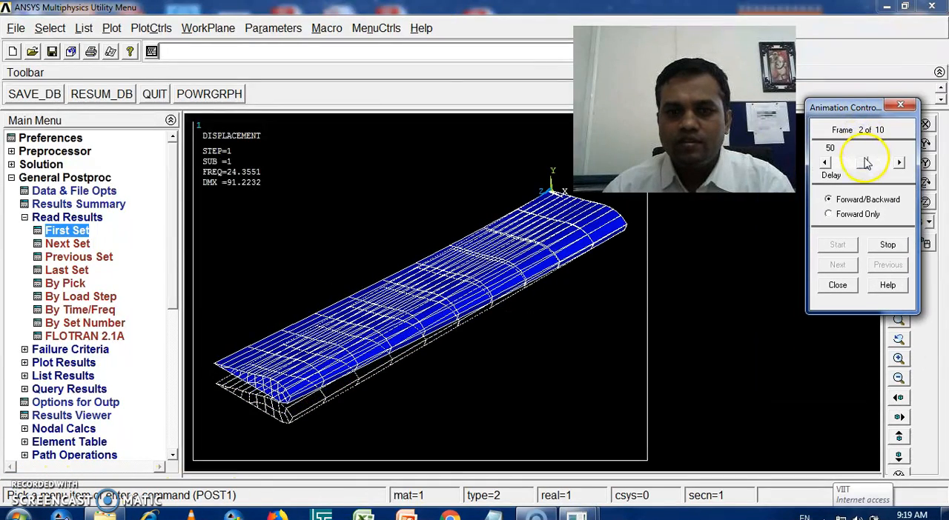
pyautogui.moveTo(845, 162); pyautogui.dragTo(834, 162)
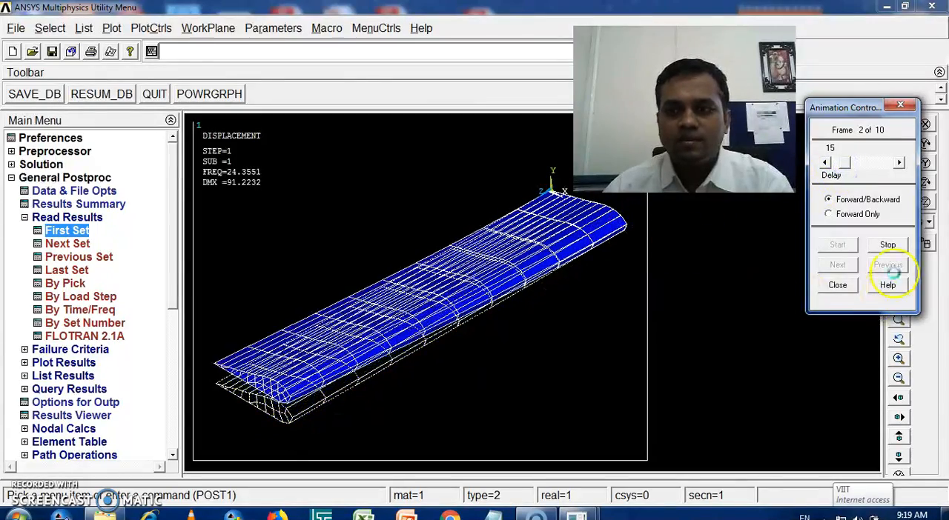
pyautogui.click(887, 245)
pyautogui.click(837, 285)
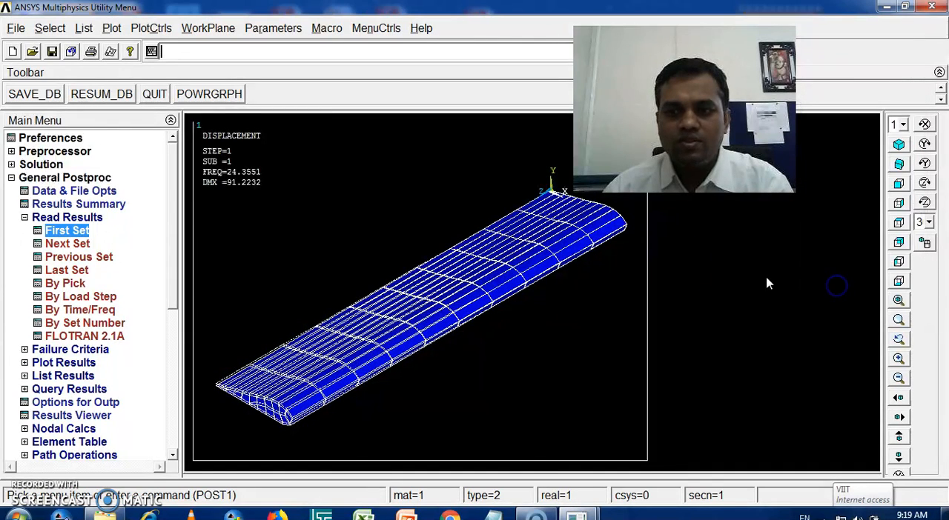
# Step: Read the second result set and animate its mode shape as Def + undeformed with 10 frames and linear acceleration
pyautogui.click(72, 247)
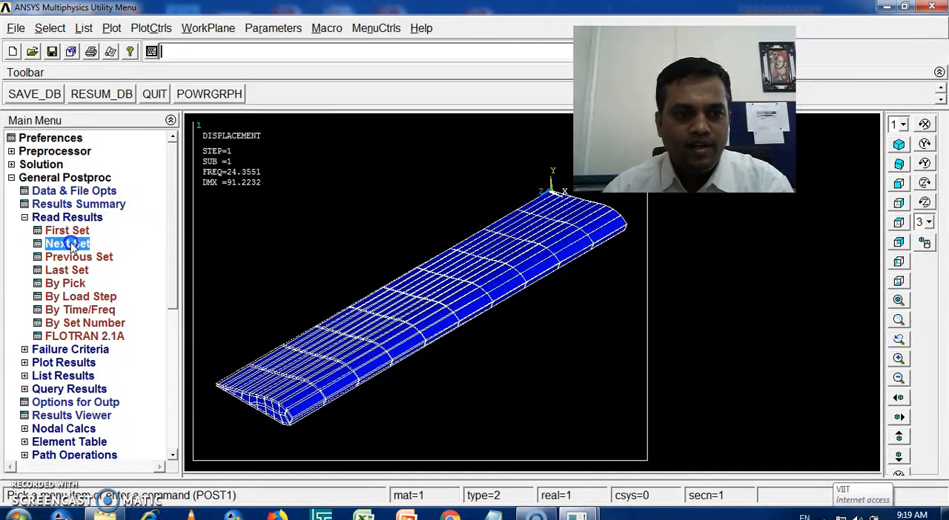
pyautogui.click(151, 29)
pyautogui.moveTo(167, 196)
pyautogui.click(302, 197)
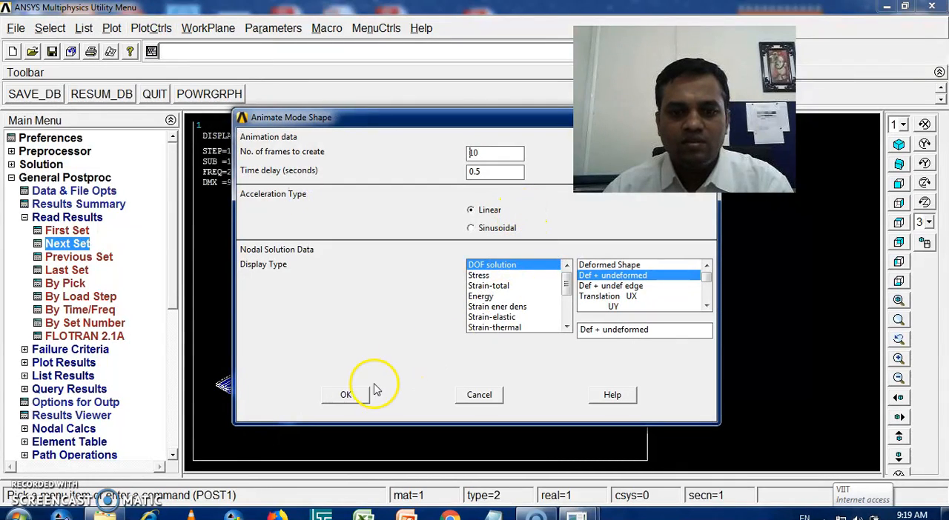
pyautogui.click(363, 394)
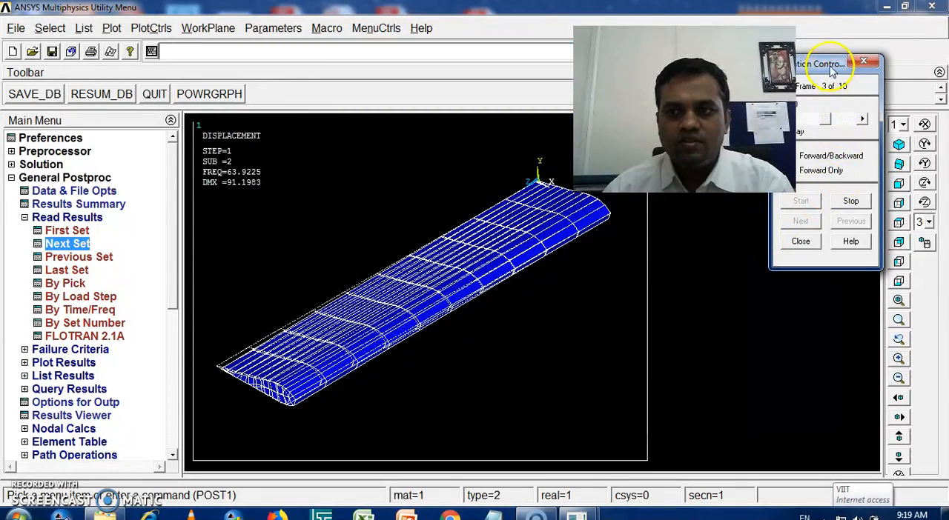
# Step: Watch the second mode's animation with the playback delay set to 11, and end the playback
pyautogui.moveTo(831, 69); pyautogui.dragTo(837, 208)
pyautogui.moveTo(832, 261)
pyautogui.mouseDown()
pyautogui.moveTo(811, 258)
pyautogui.moveTo(813, 265)
pyautogui.mouseUp()
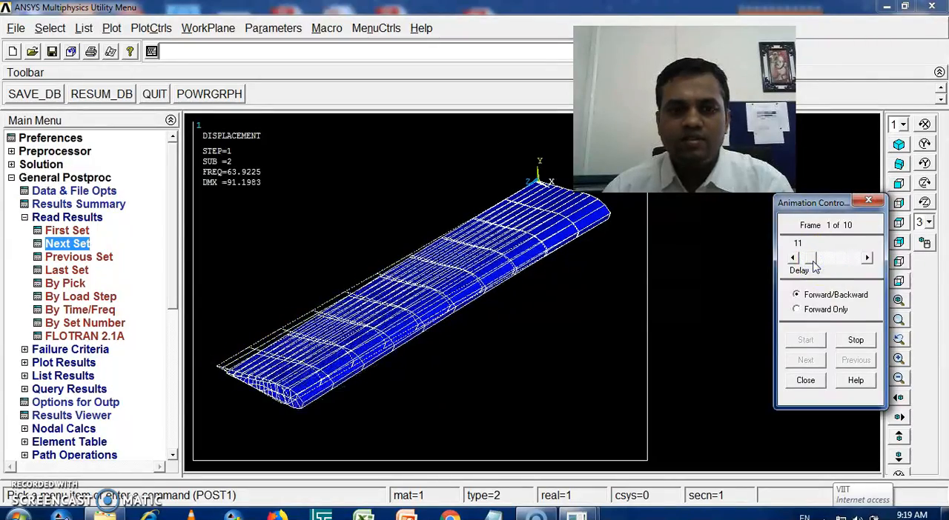
pyautogui.click(855, 339)
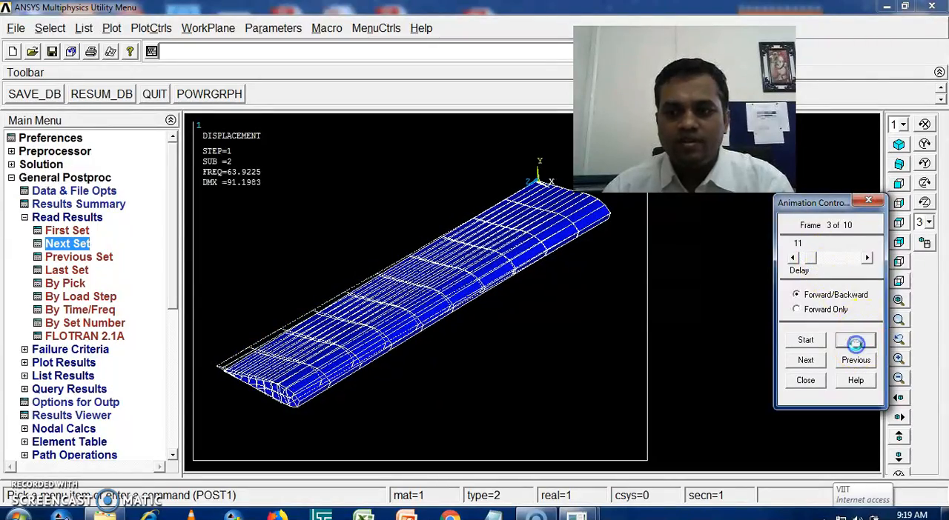
pyautogui.click(806, 380)
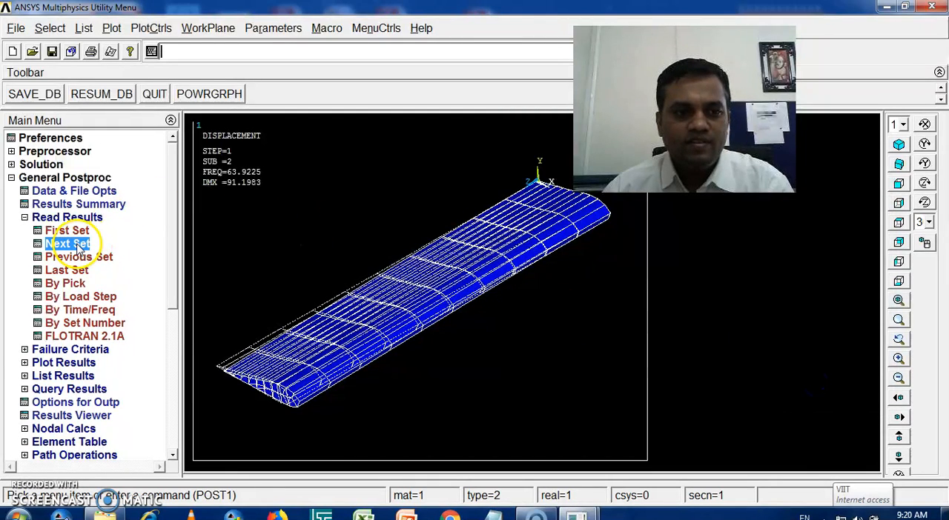
# Step: Read the third result set and animate its mode shape as Def + undeformed with 10 frames and linear acceleration
pyautogui.click(151, 30)
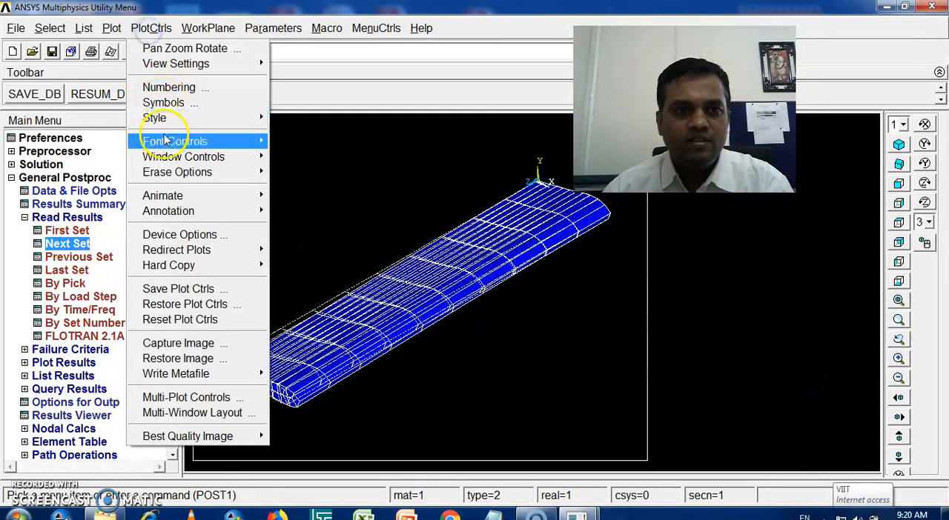
pyautogui.moveTo(206, 205)
pyautogui.click(315, 195)
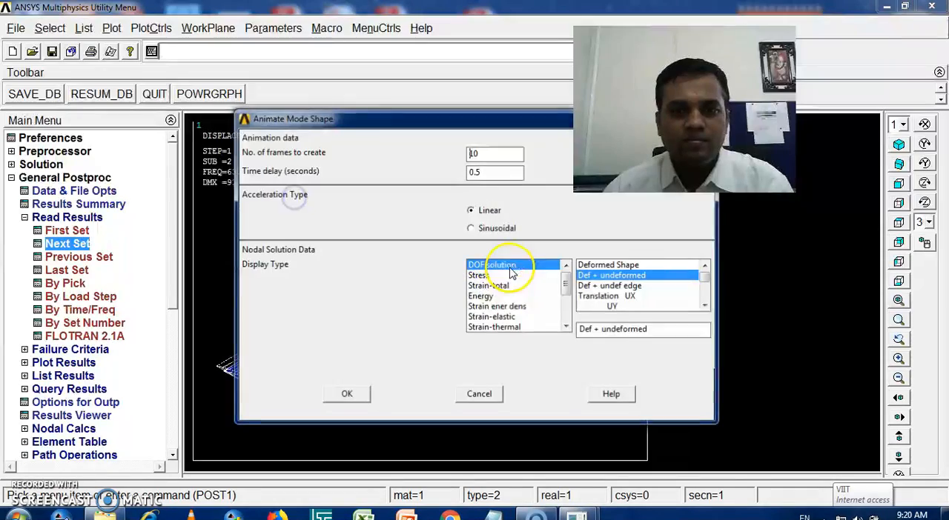
pyautogui.click(352, 395)
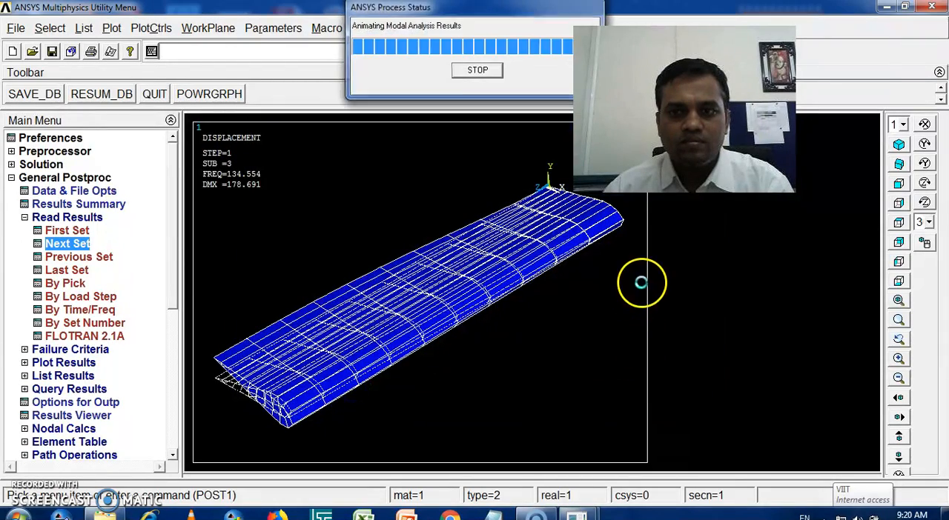
# Step: Watch the third mode's animation with the playback delay set to 18, and end the playback
pyautogui.moveTo(822, 66); pyautogui.dragTo(831, 187)
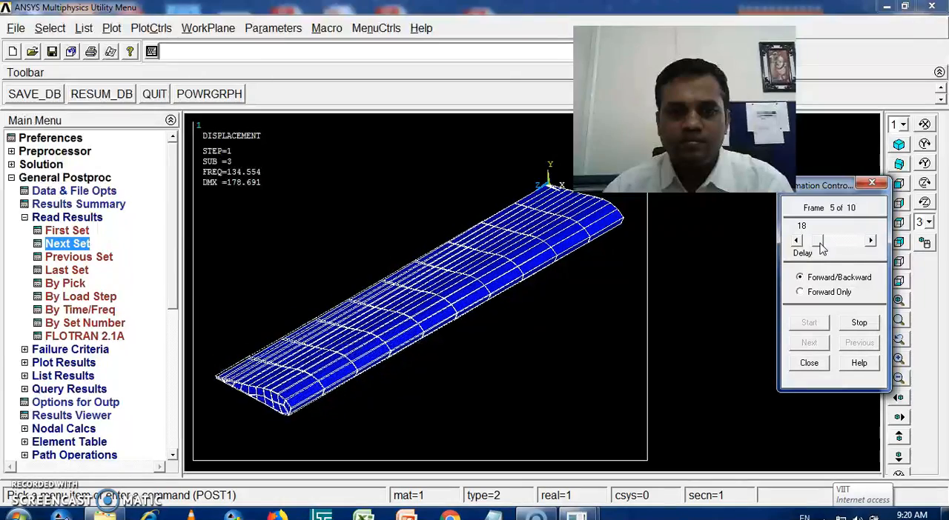
pyautogui.click(858, 322)
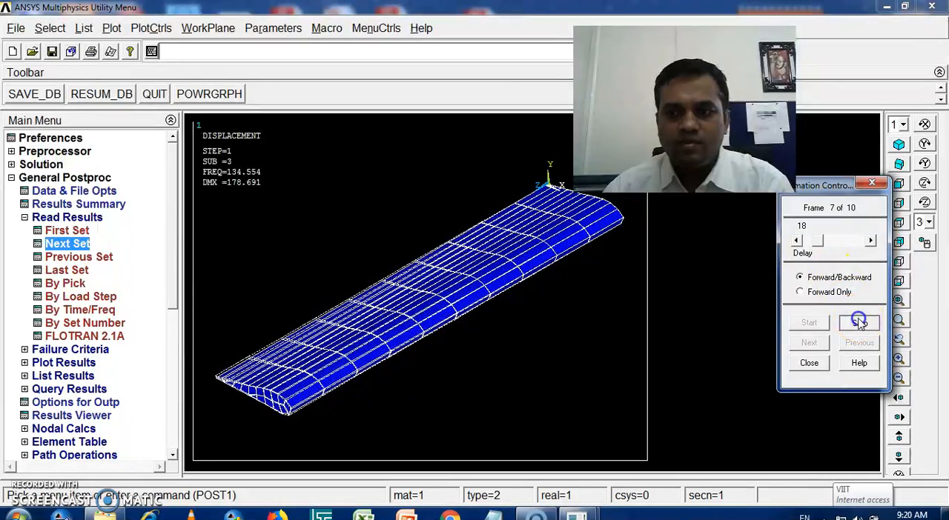
pyautogui.click(811, 362)
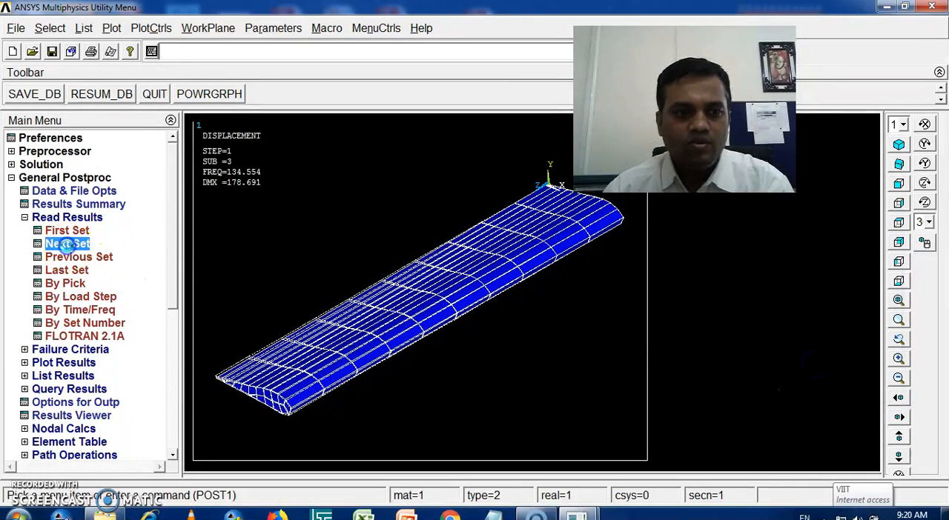
# Step: Animate the fourth result set's mode shape as Def + undeformed with 10 frames, a 0.5-second time delay and linear acceleration
pyautogui.click(150, 28)
pyautogui.moveTo(170, 198)
pyautogui.click(305, 194)
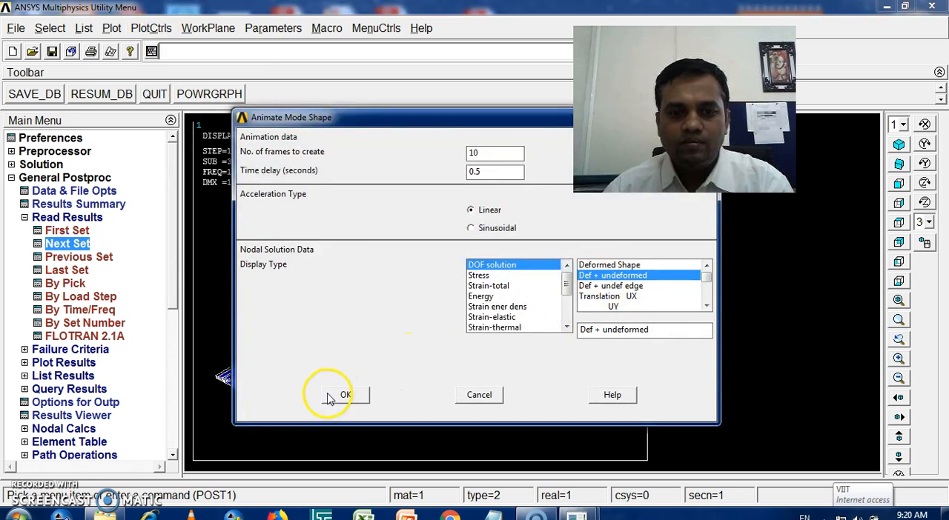
pyautogui.click(330, 398)
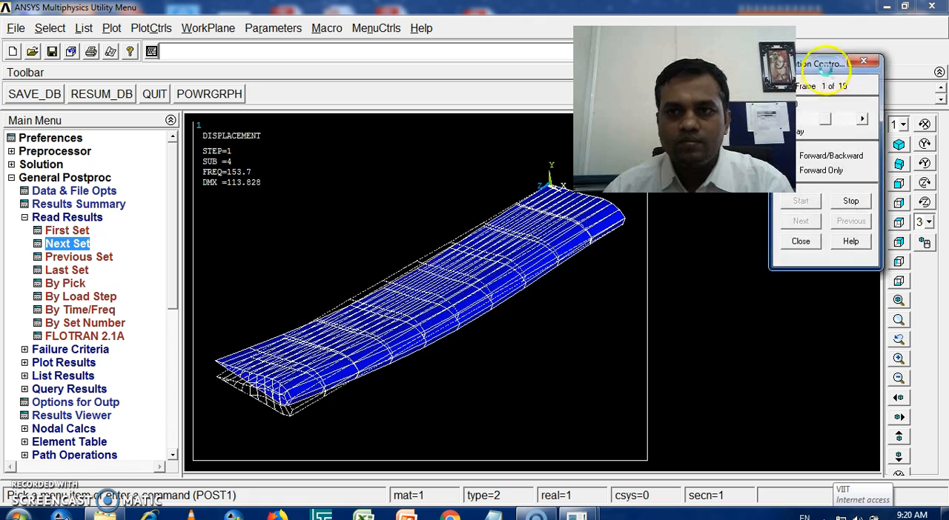
# Step: Watch the fourth mode's animation with the playback delay set to 11, and end the playback
pyautogui.moveTo(824, 65); pyautogui.dragTo(856, 103)
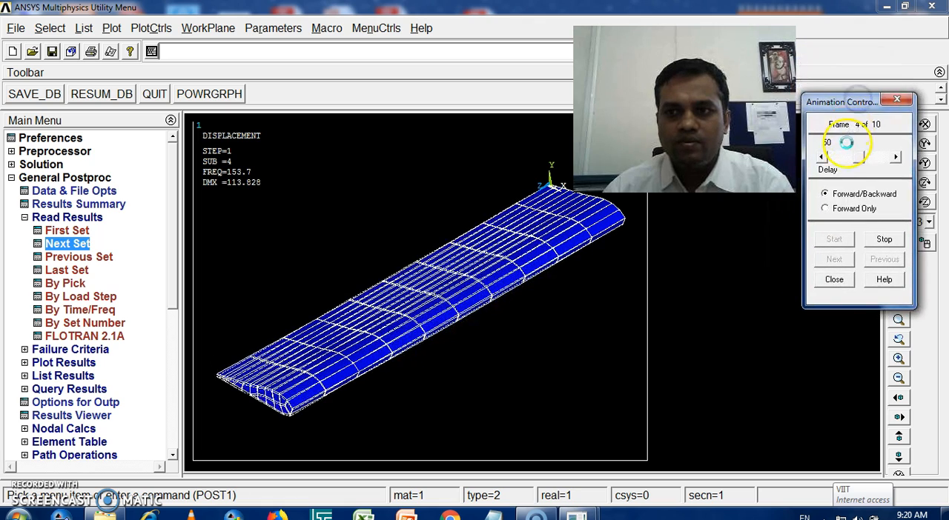
pyautogui.moveTo(856, 156); pyautogui.dragTo(838, 163)
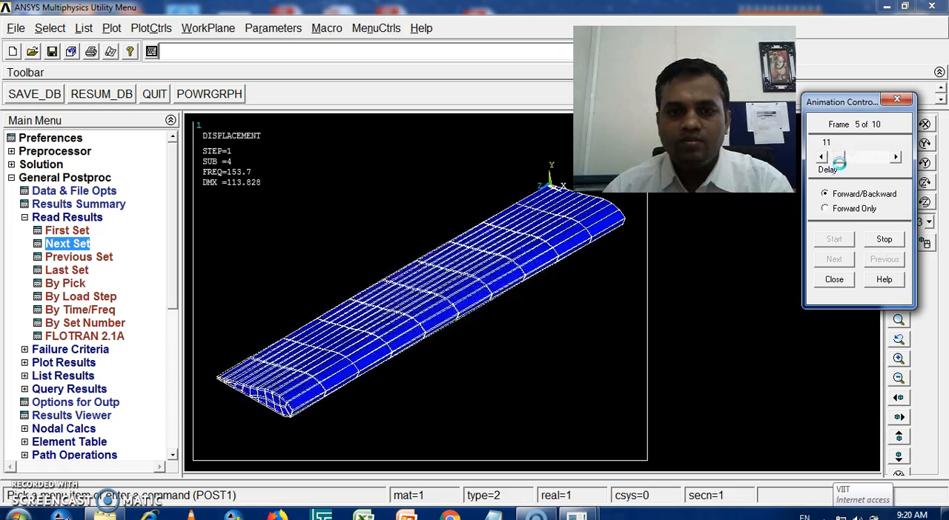
pyautogui.click(882, 239)
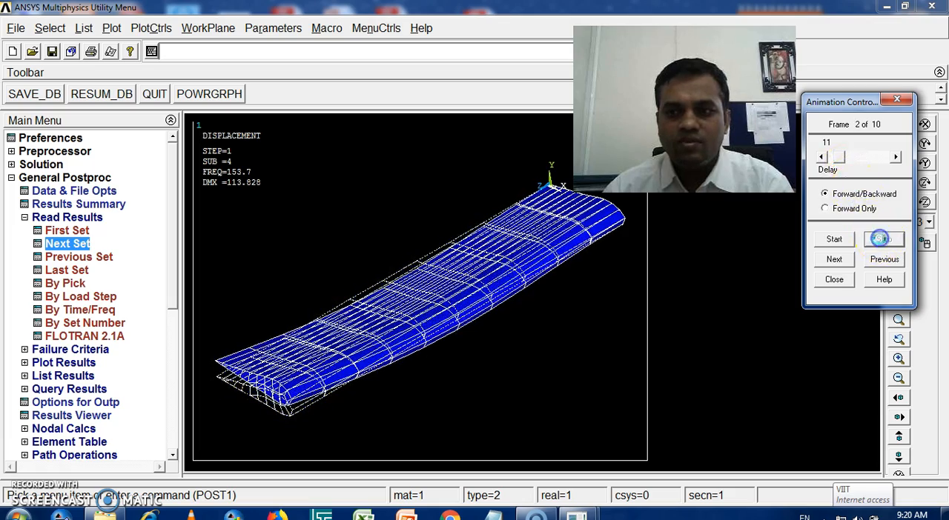
pyautogui.click(834, 280)
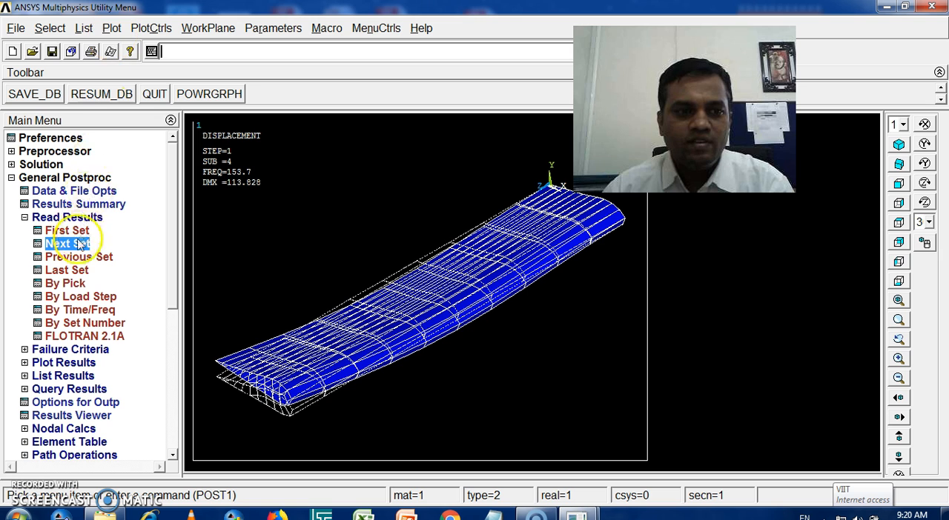
# Step: Animate the fifth result set's mode shape as Def + undeformed with 10 frames, a 0.5-second time delay and linear acceleration
pyautogui.click(151, 28)
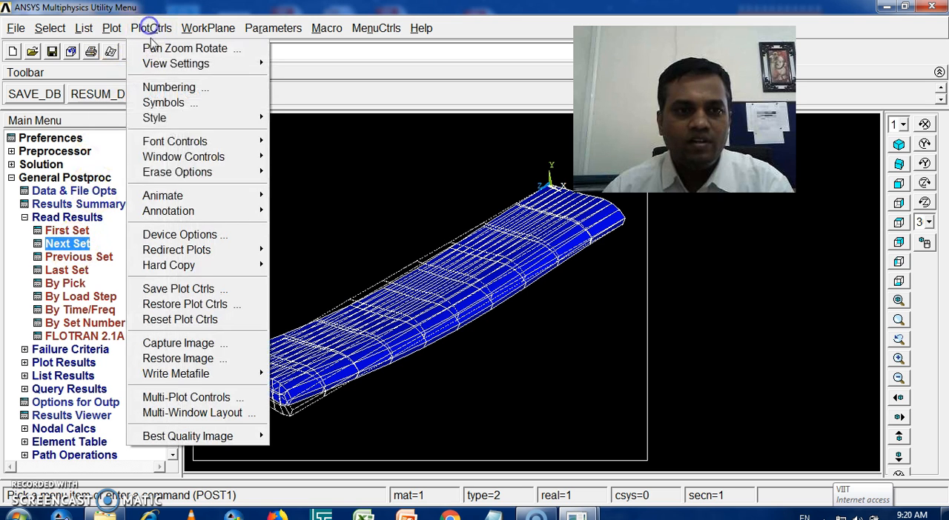
pyautogui.moveTo(160, 195)
pyautogui.click(287, 197)
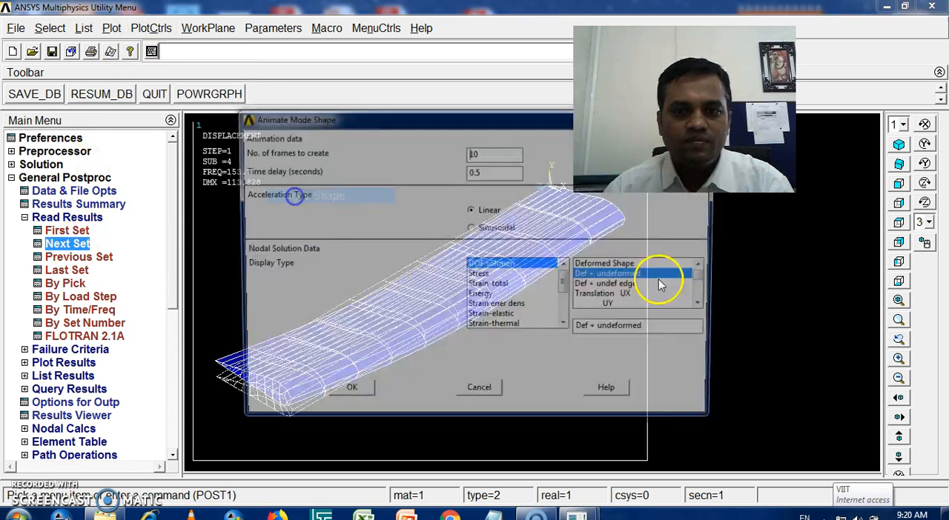
pyautogui.click(346, 395)
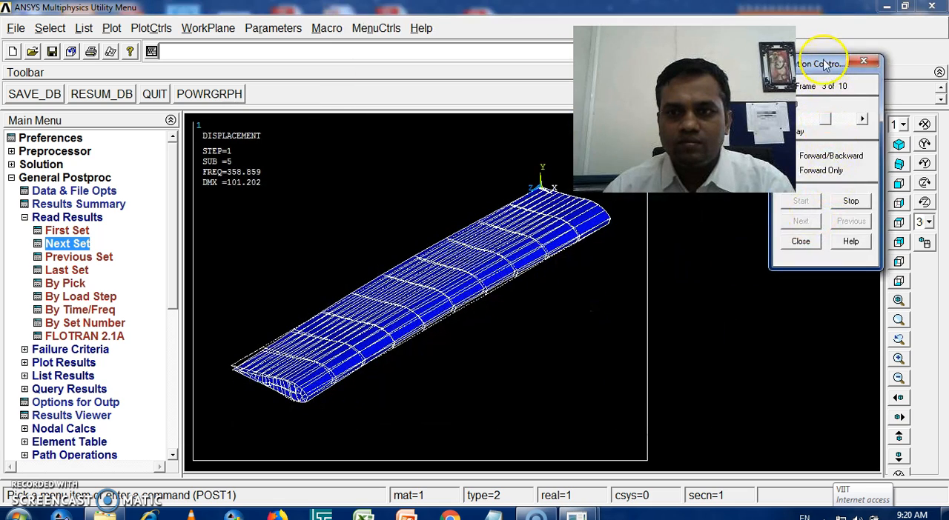
# Step: Watch the fifth mode's animation with its playback controls moved clear of the model
pyautogui.moveTo(827, 66); pyautogui.dragTo(857, 85)
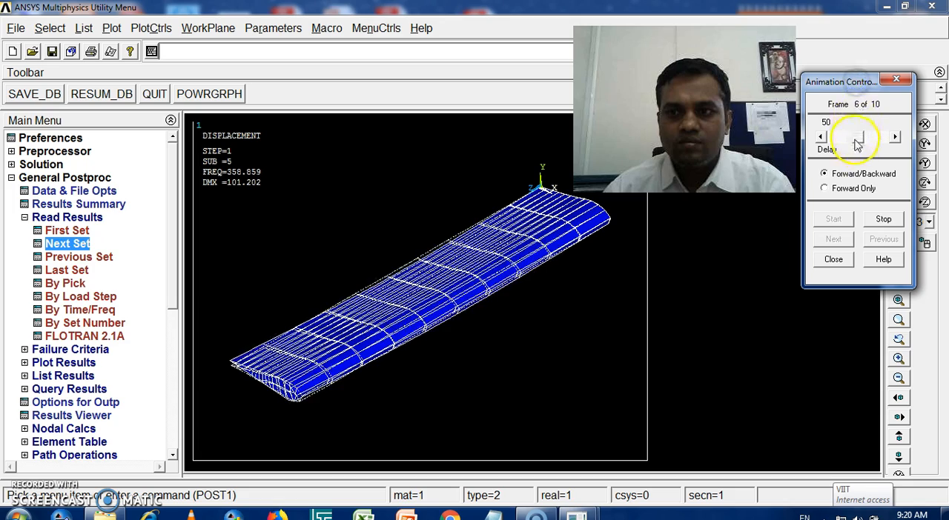